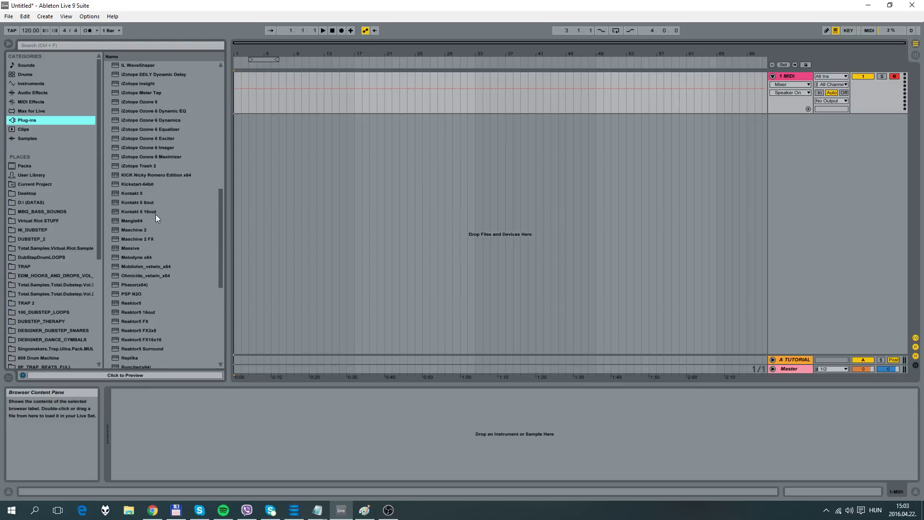
Search the plug-ins for "seru" and load Serum_x64 onto the 1 MIDI track.
click(133, 303)
click(126, 45)
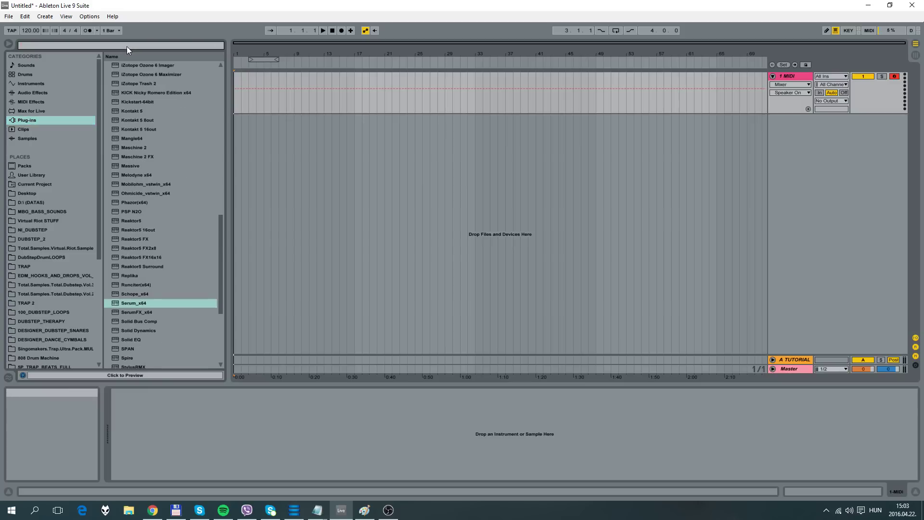
text(seru)
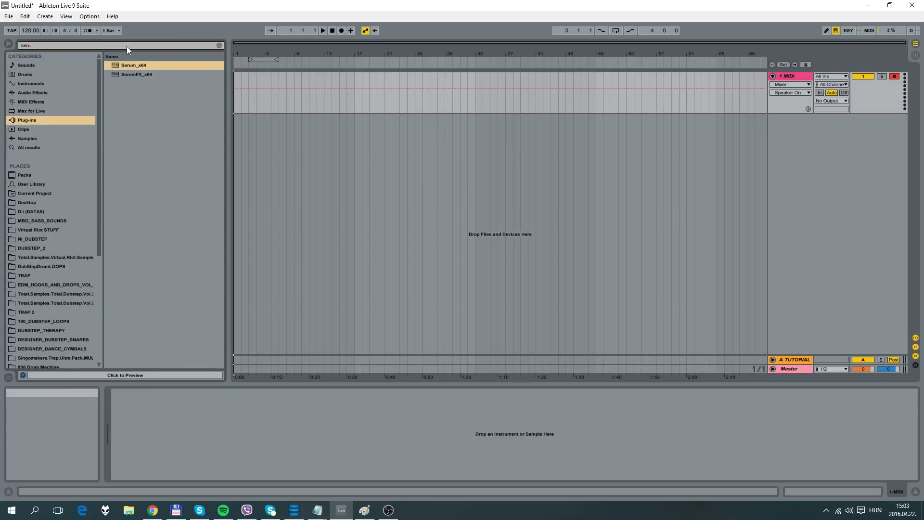
drag(133, 68, 299, 86)
View Serum's About screen with its version details, and close it together with the plug-in window.
click(683, 94)
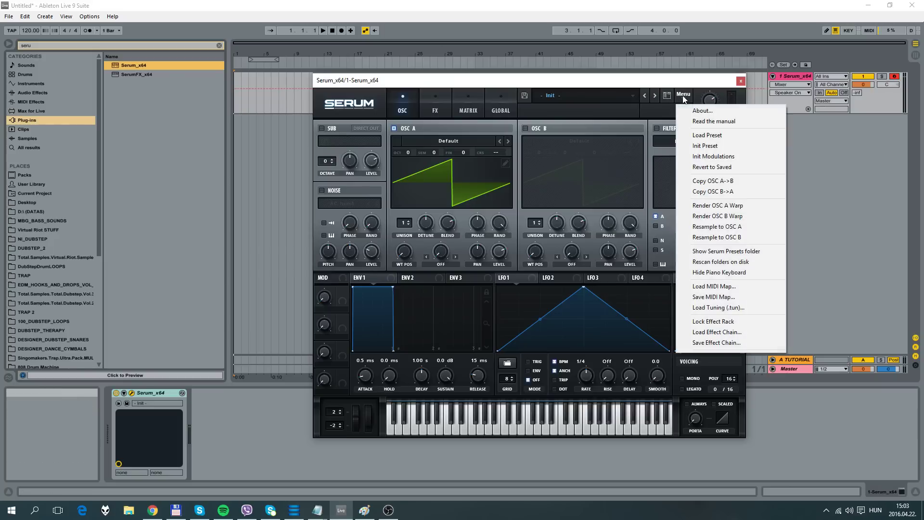
click(702, 111)
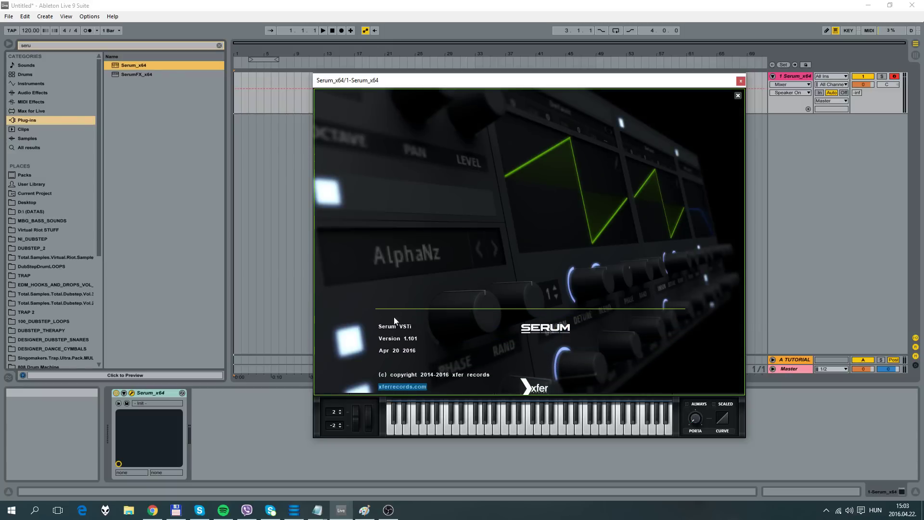
click(739, 95)
click(740, 80)
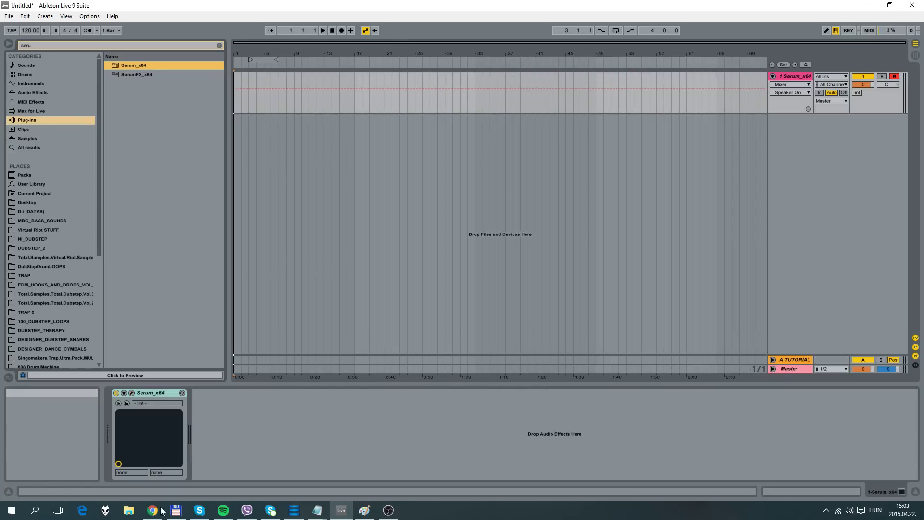
Switch to Chrome and read the 1.10b1 change list for Serum on the Xfer Records download page.
key(alt+Tab)
scroll(462, 280, up, 3)
scroll(463, 279, down, 4)
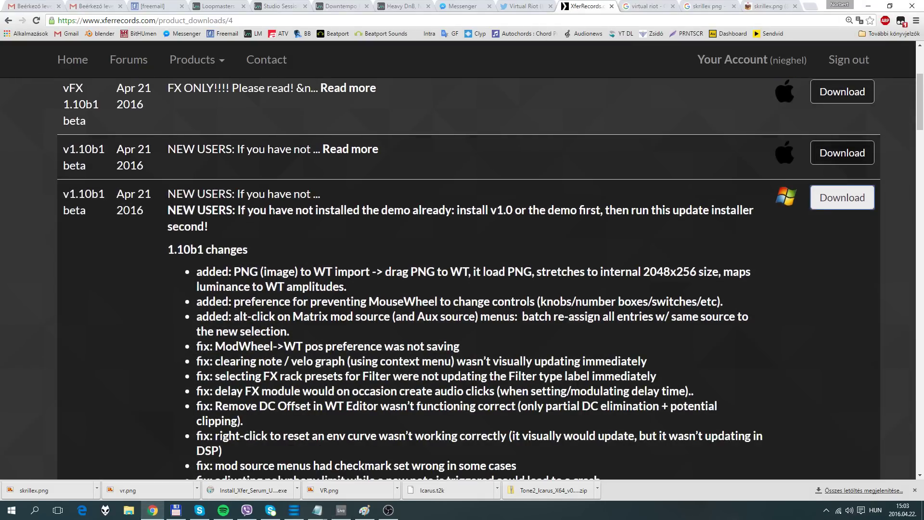
scroll(221, 192, down, 1)
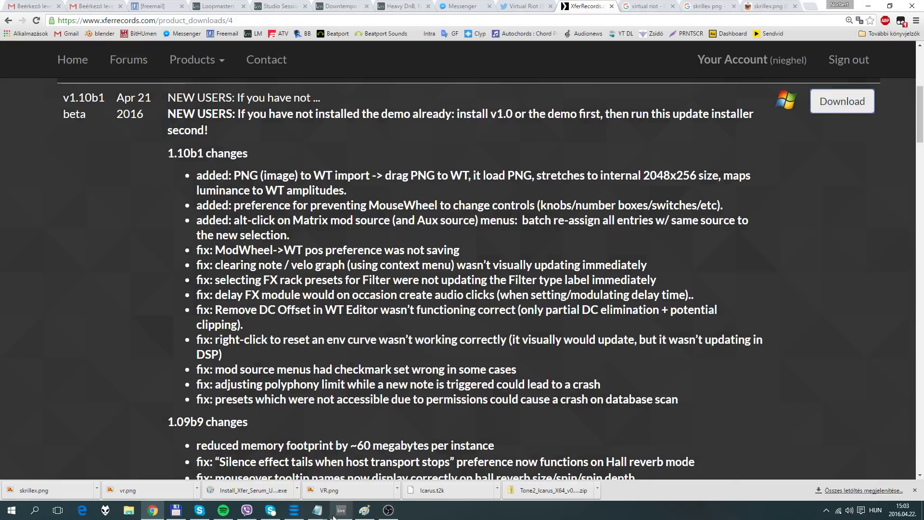
Return to Ableton Live, clear the browser search, and reopen the Serum window clear of the file list.
click(341, 510)
click(219, 46)
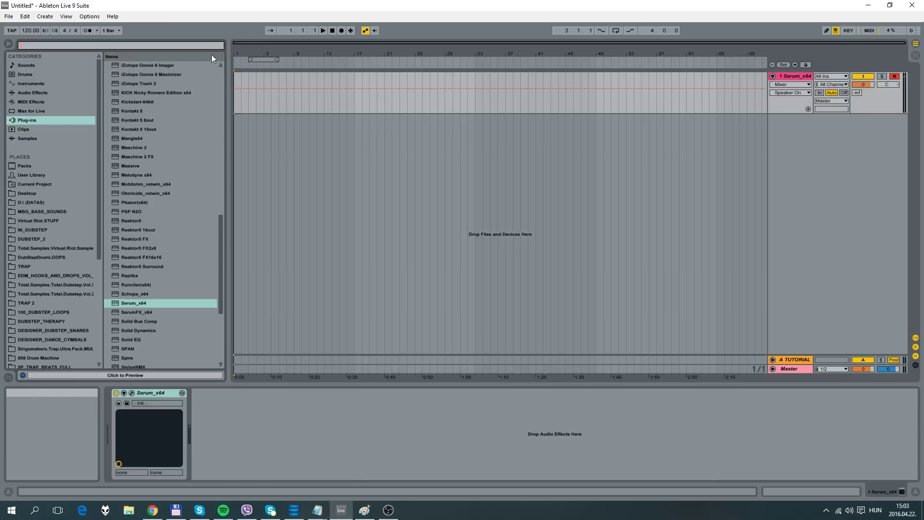
click(132, 393)
drag(446, 80, 513, 72)
scroll(64, 213, down, 2)
Load vr2.png from the Desktop folder into Serum's oscillator A as a wavetable.
click(27, 157)
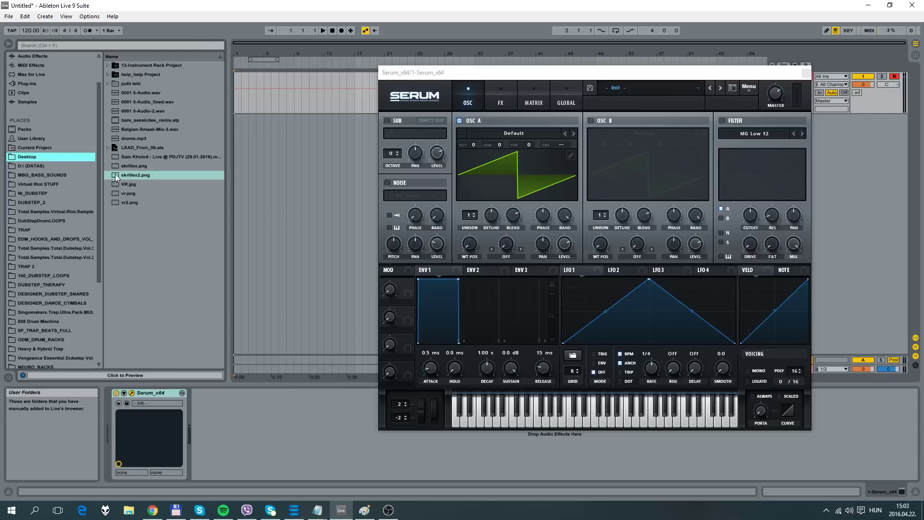
click(142, 191)
click(140, 202)
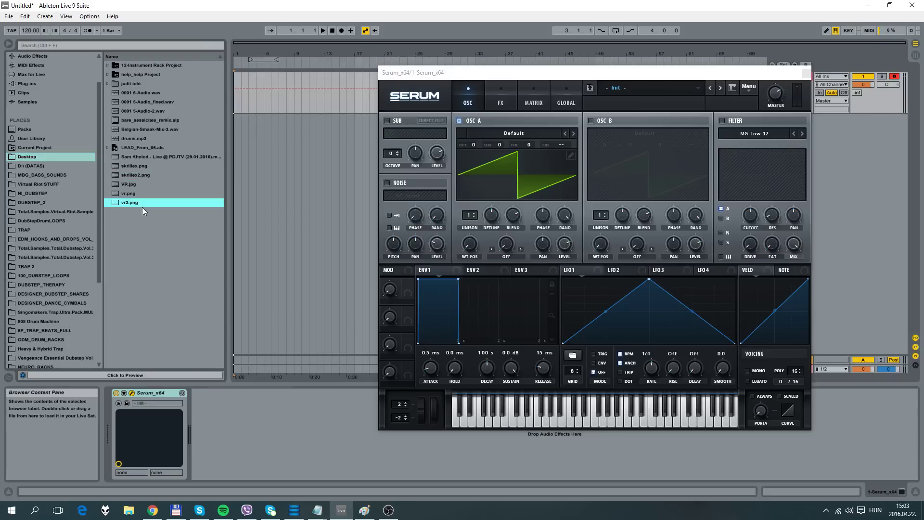
drag(383, 201, 532, 172)
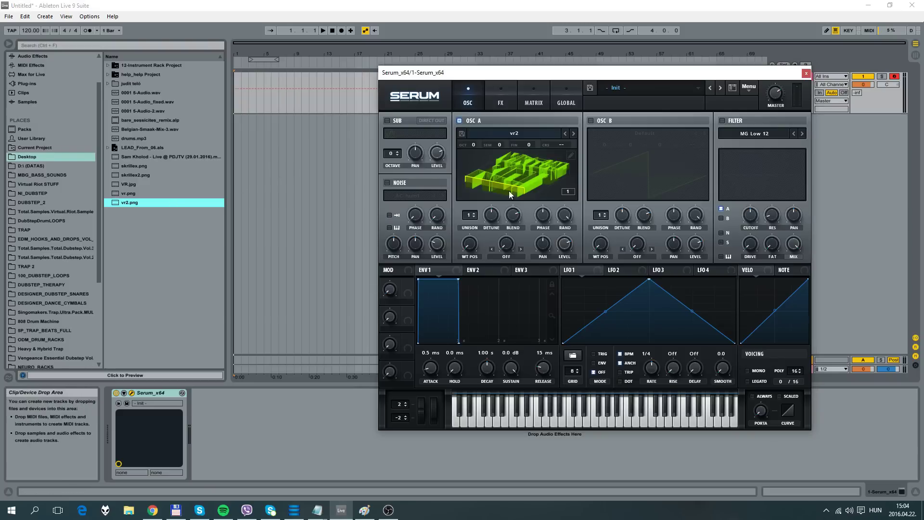
View the vr logo image from the Windows desktop, close it, and return to Ableton Live.
key(super+d)
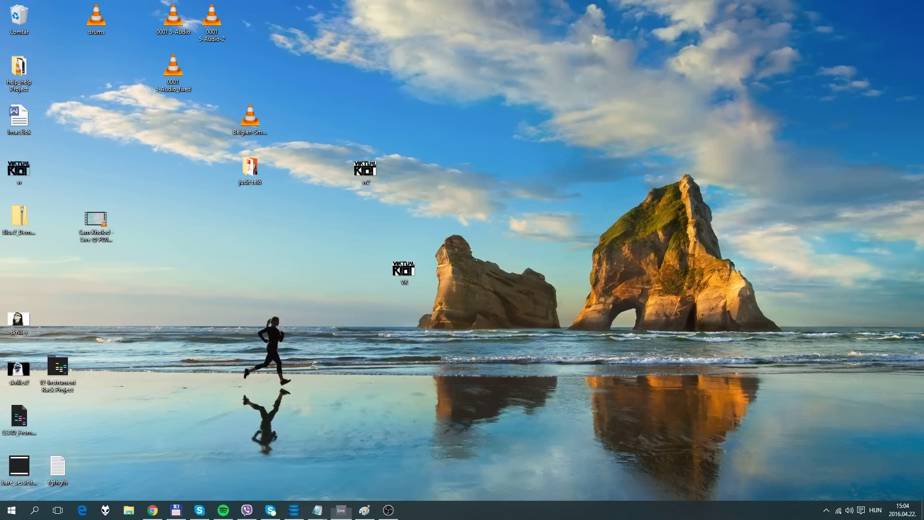
double_click(17, 170)
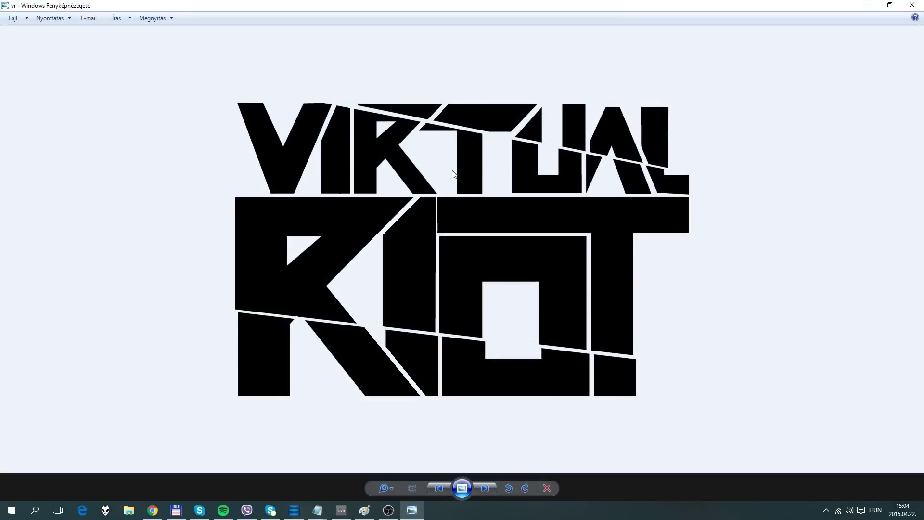
click(912, 5)
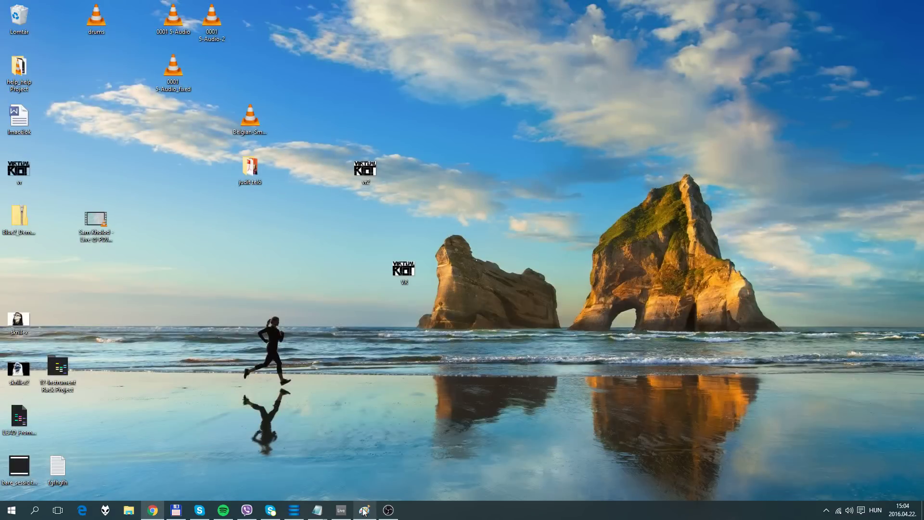
click(341, 510)
Sweep oscillator A's wavetable position through the vr2 table and set it to 26.
drag(469, 244, 461, 268)
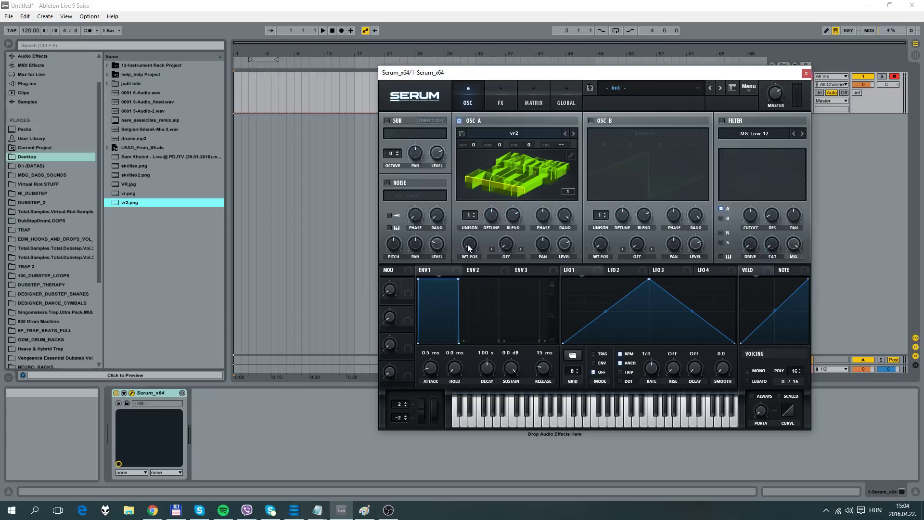
scroll(474, 248, up, 10)
scroll(473, 249, down, 8)
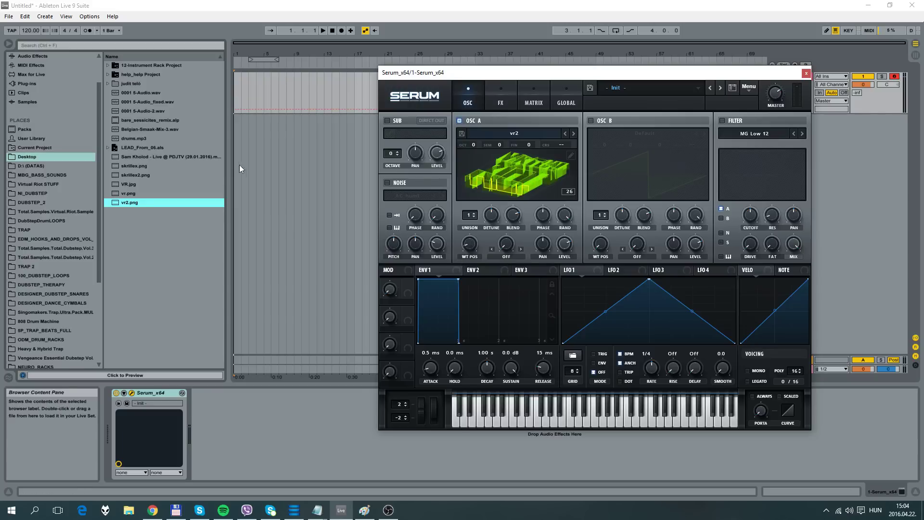
Switch to Chrome to view the original skrillex.png picture, and return to Ableton Live with skrillex2.png selected.
click(149, 175)
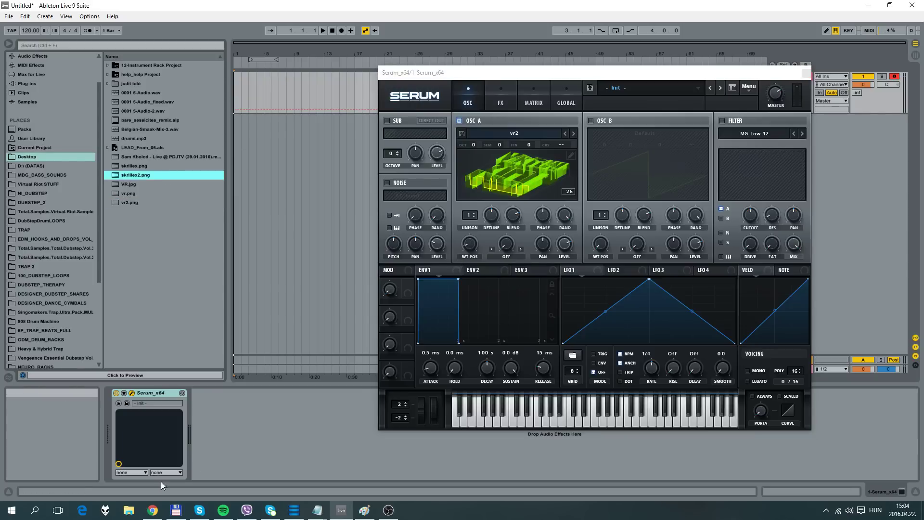
click(151, 510)
click(770, 5)
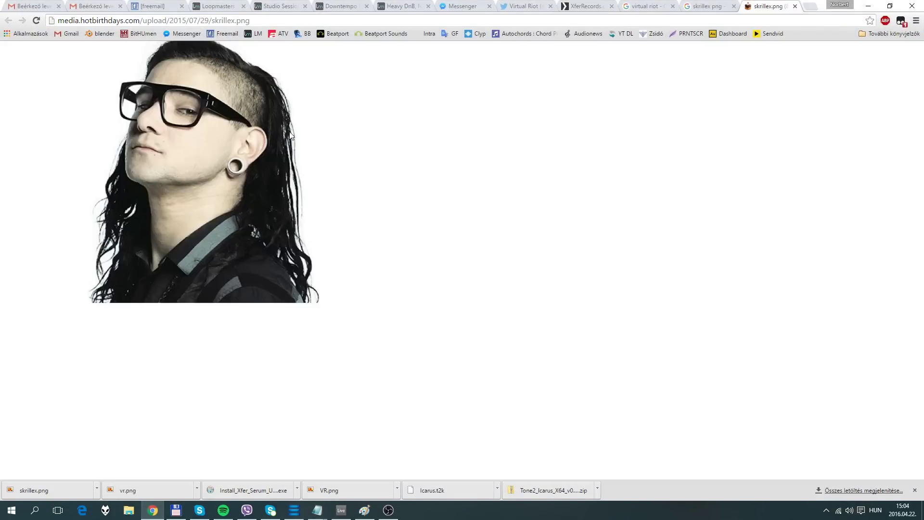
click(341, 510)
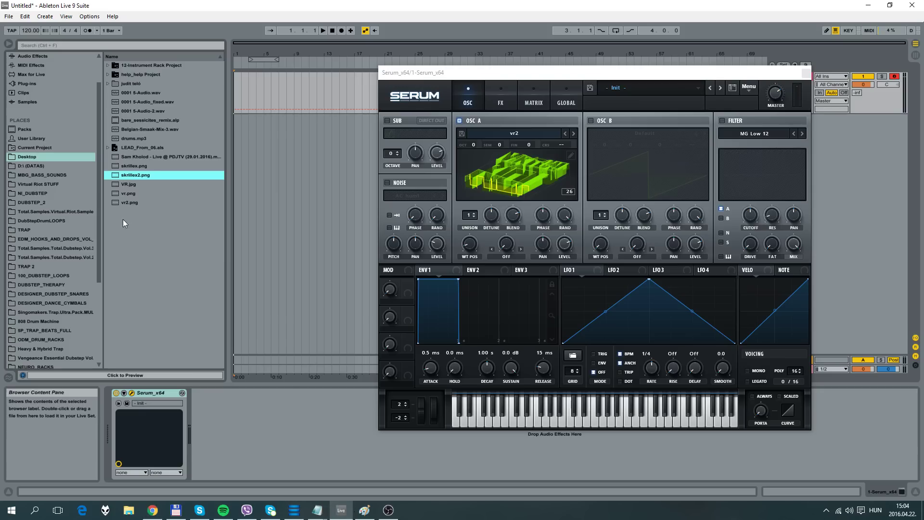
Load skrillex2.png into oscillator A, and replace it with skrillex.png to compare the wavetables.
drag(135, 176, 519, 164)
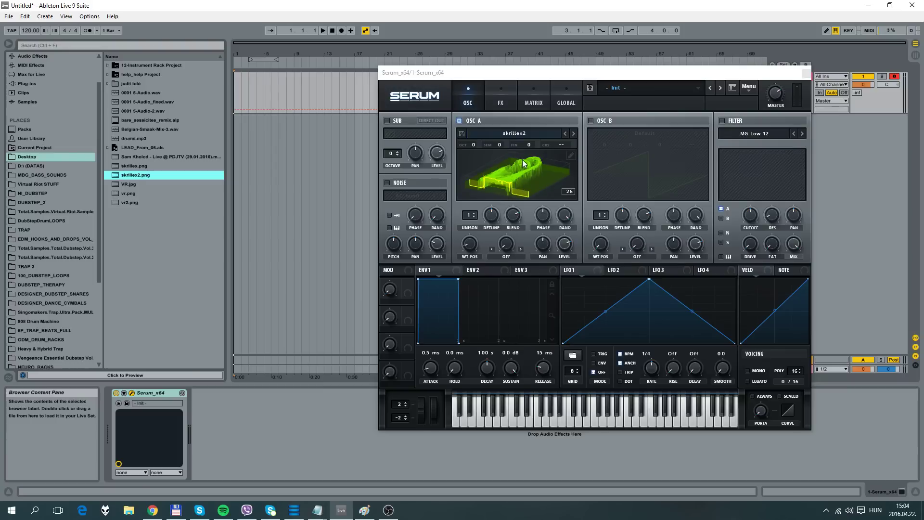
click(140, 166)
drag(127, 165, 527, 177)
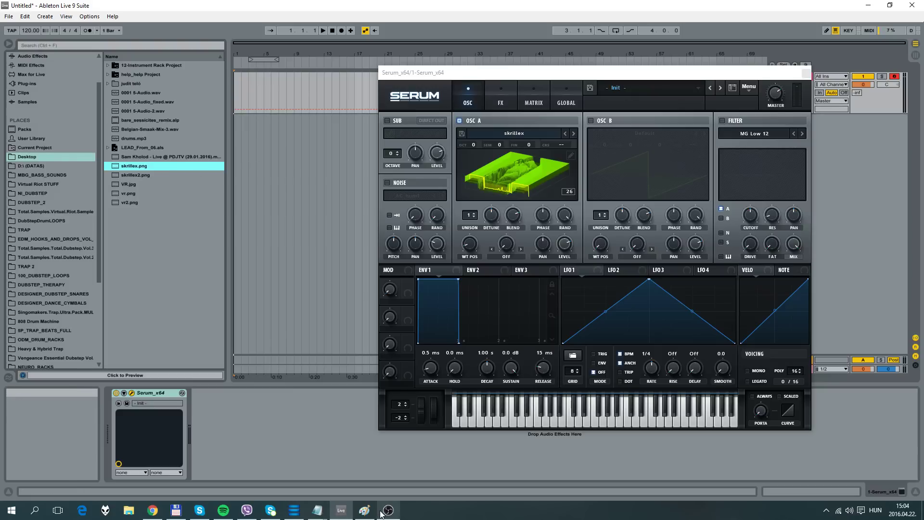
Check the inverted portrait in Paint, return to Ableton Live, and load skrillex2.png into oscillator A.
click(364, 511)
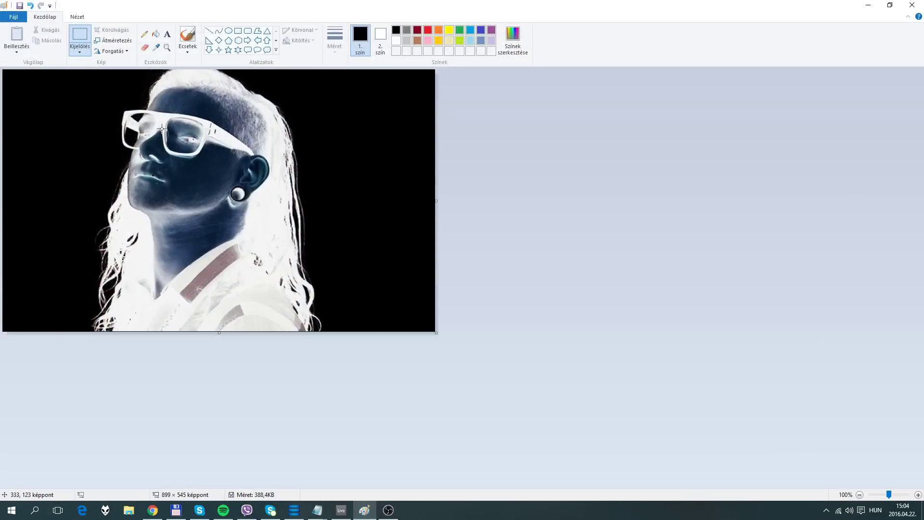
click(341, 510)
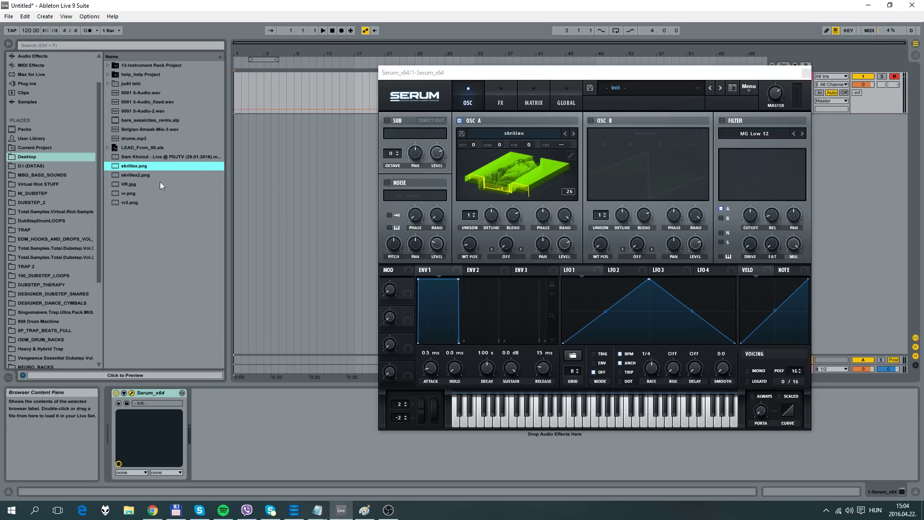
click(130, 176)
drag(129, 176, 515, 173)
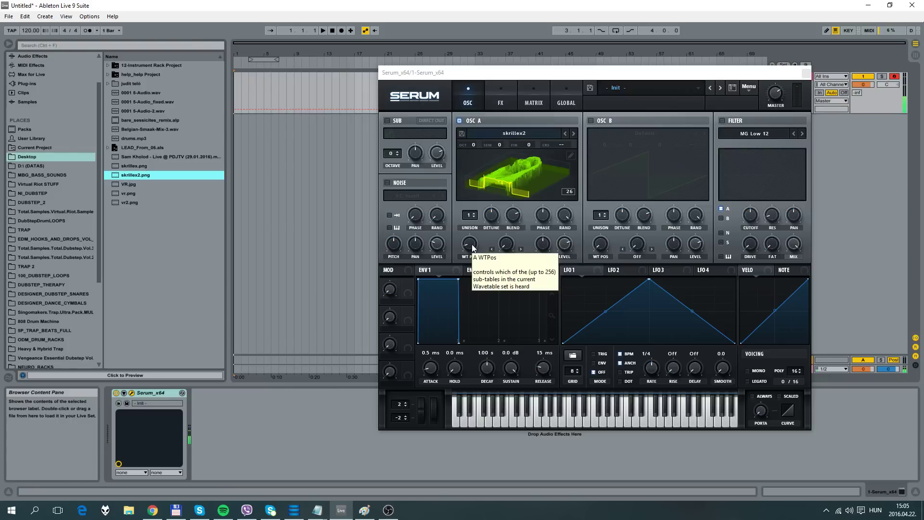
Set oscillator A's wavetable position to 6 and apply X-Fade Edges (grid size) to its table in the wavetable editor.
mouse_move(470, 244)
mouse_down()
mouse_move(487, 181)
mouse_move(485, 234)
mouse_up()
click(570, 155)
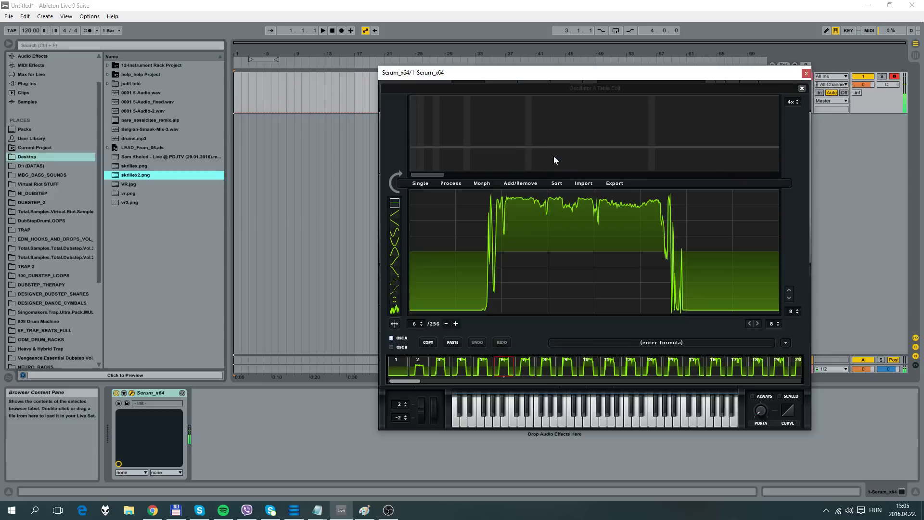
click(483, 184)
click(451, 184)
click(451, 183)
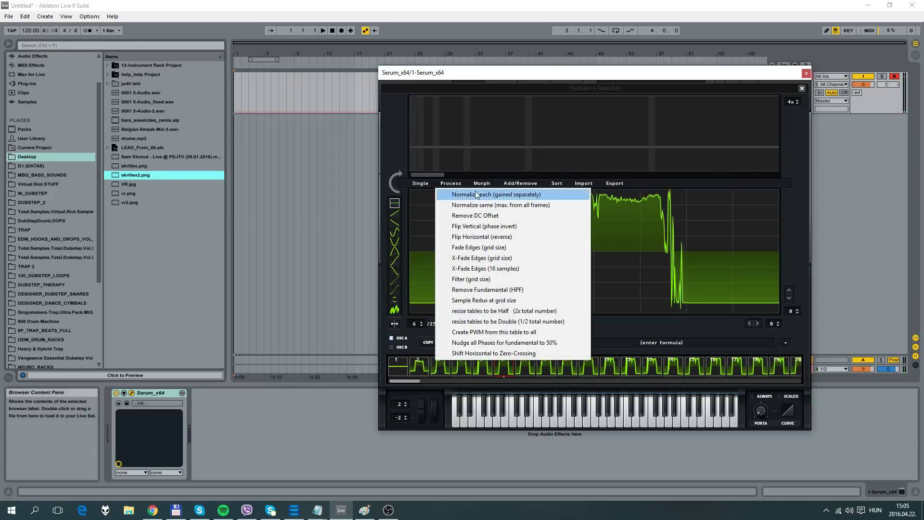
click(500, 259)
click(802, 90)
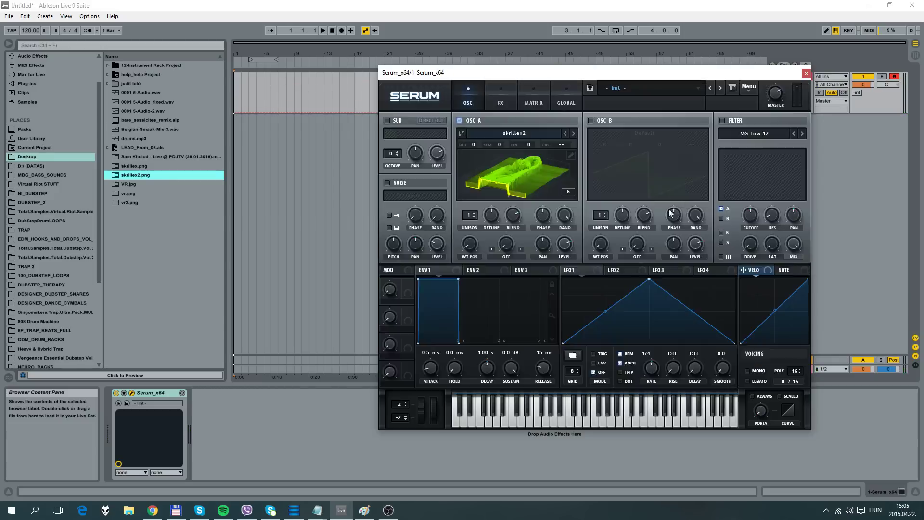
Set oscillator A's wavetable position to 35 and enable the Tube Distortion effect with slightly more drive.
drag(470, 244, 481, 260)
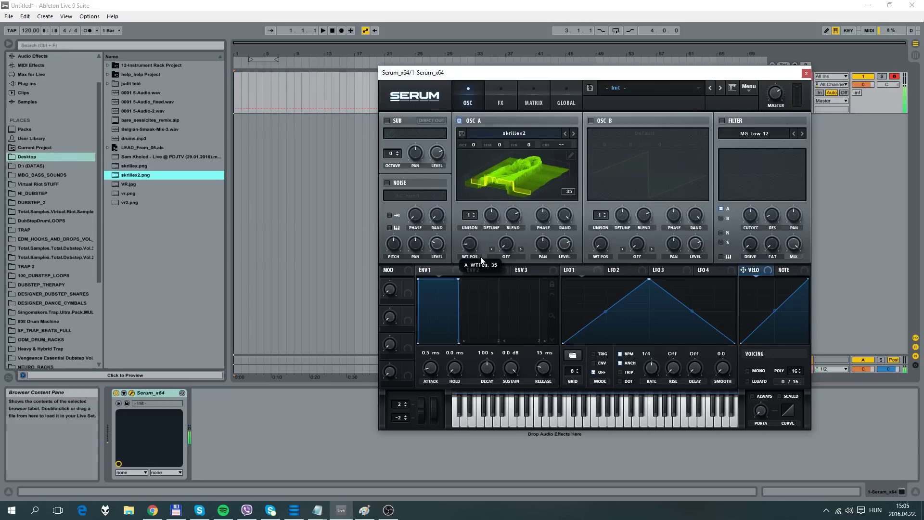
click(496, 92)
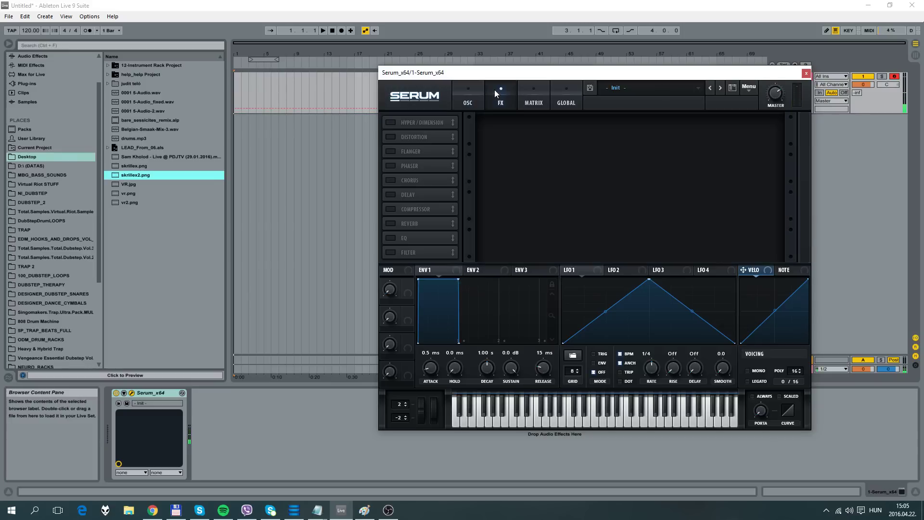
click(390, 137)
mouse_move(692, 129)
mouse_down()
mouse_move(707, 94)
mouse_move(711, 127)
mouse_move(695, 125)
mouse_up()
click(466, 99)
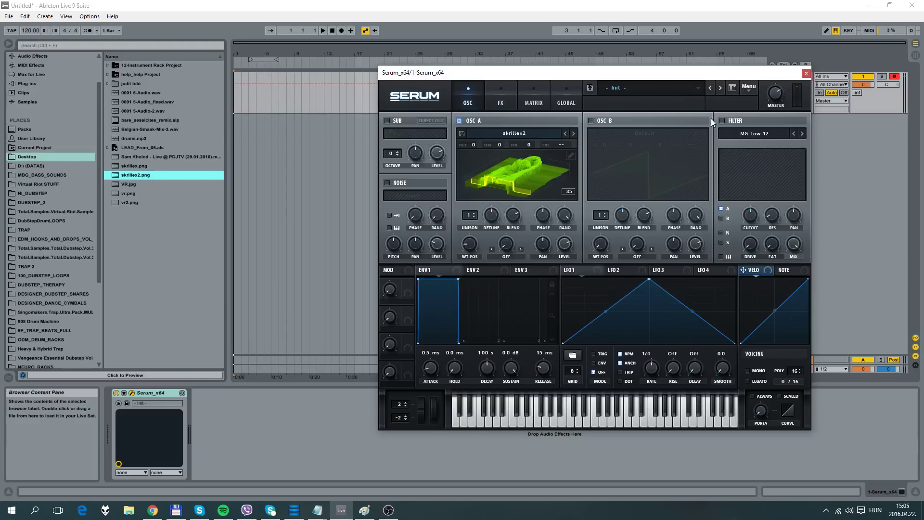
Enable Serum's Compressor effect with Multiband on and set its gain to about 9.8 dB.
click(490, 89)
click(481, 84)
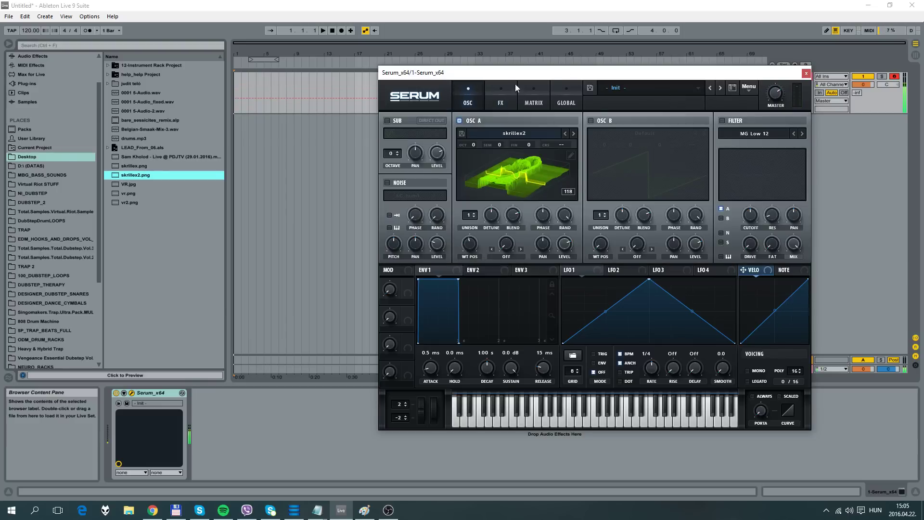
click(502, 88)
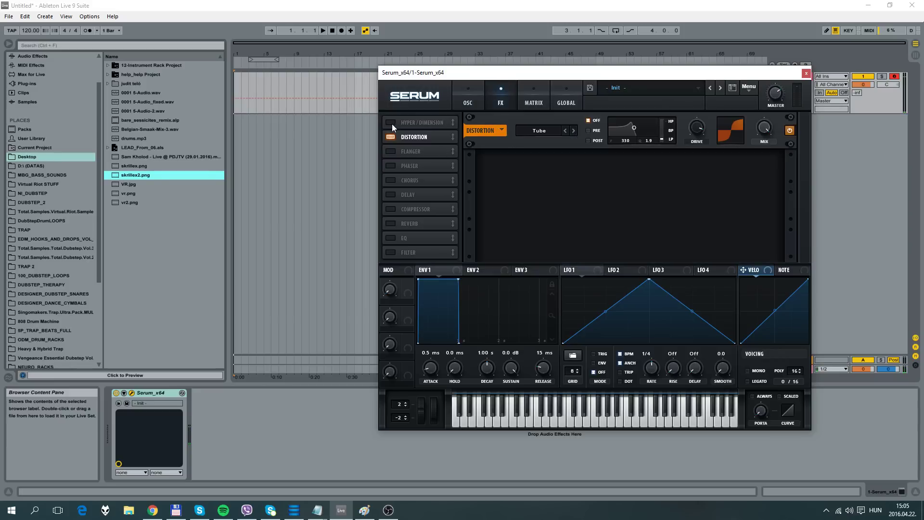
click(391, 208)
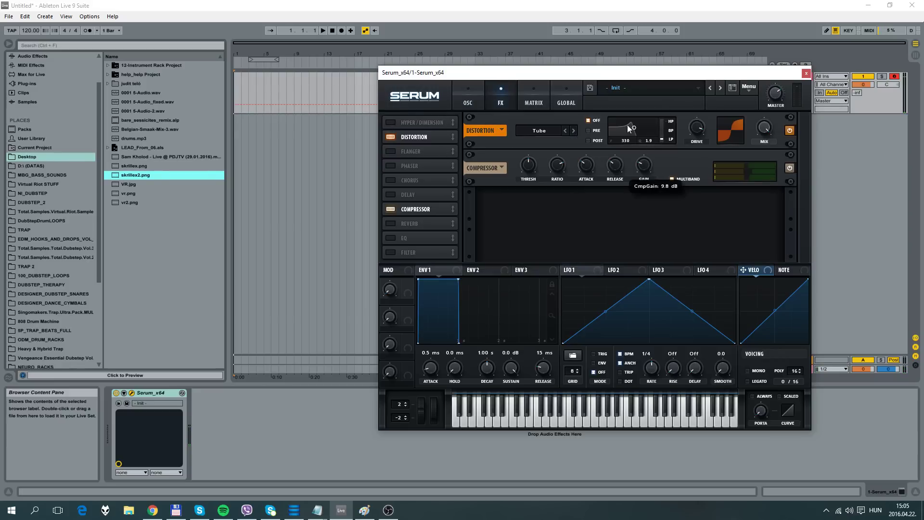
click(475, 100)
Set oscillator A's wavetable position to 102, enable the MG Low 12 filter, and adjust its cutoff.
mouse_move(470, 244)
mouse_down()
mouse_move(472, 221)
mouse_move(478, 260)
mouse_up()
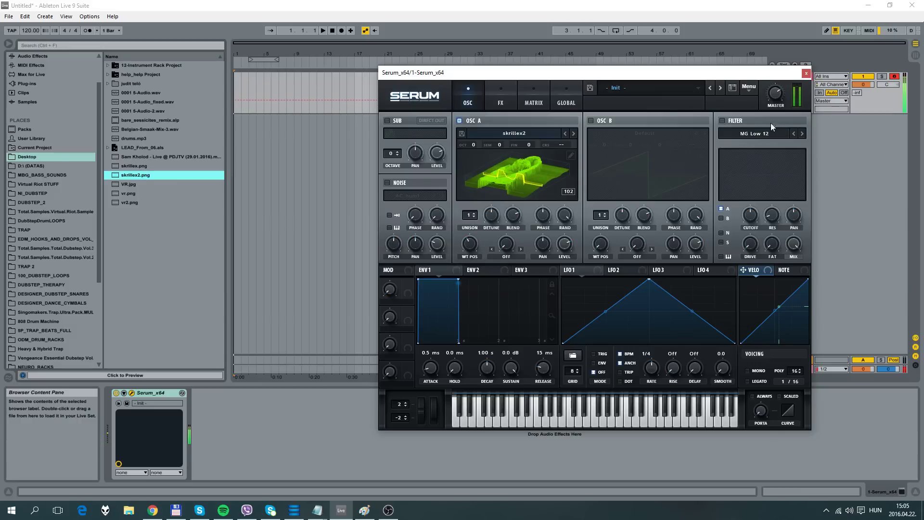
click(722, 121)
drag(751, 217, 768, 234)
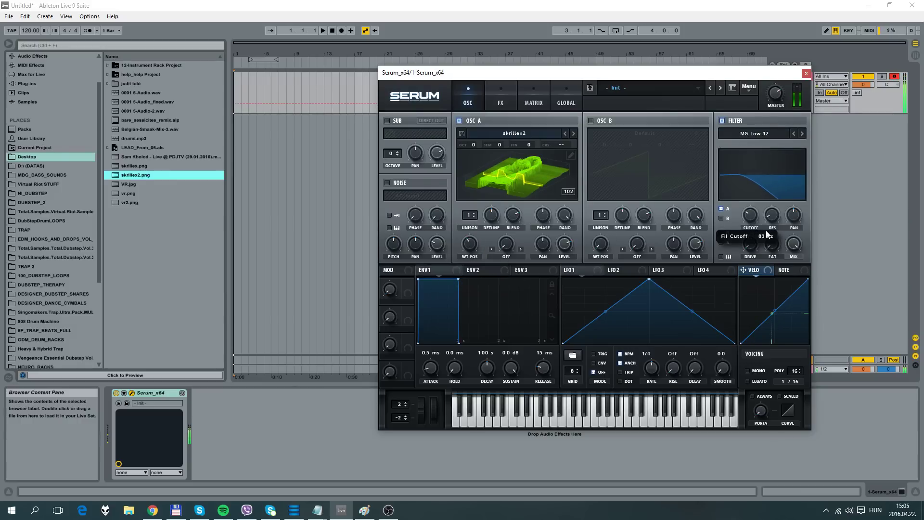
Switch the filter type to MG Low 18 and set oscillator A's wavetable position to 20.
click(802, 133)
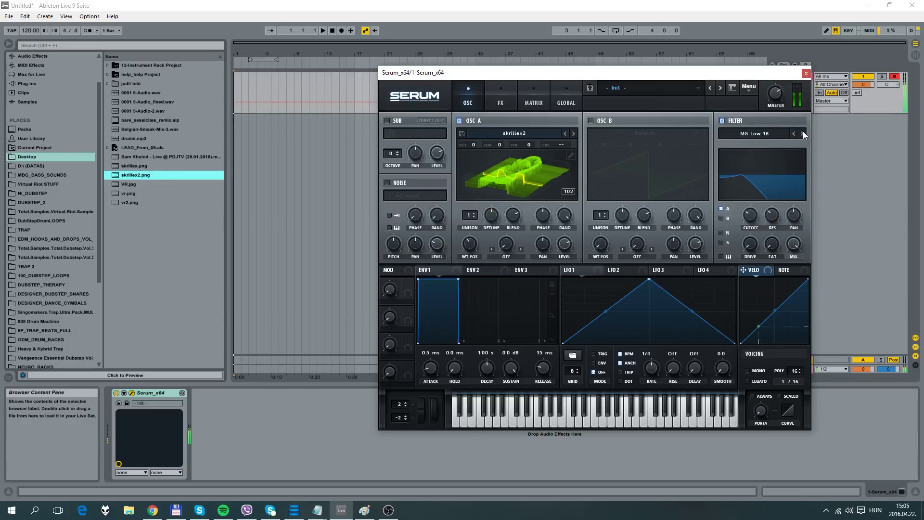
drag(475, 248, 495, 291)
Add the OTT preset of Multiband Dynamics from the audio effects after Serum in the device chain.
scroll(75, 135, up, 2)
click(28, 92)
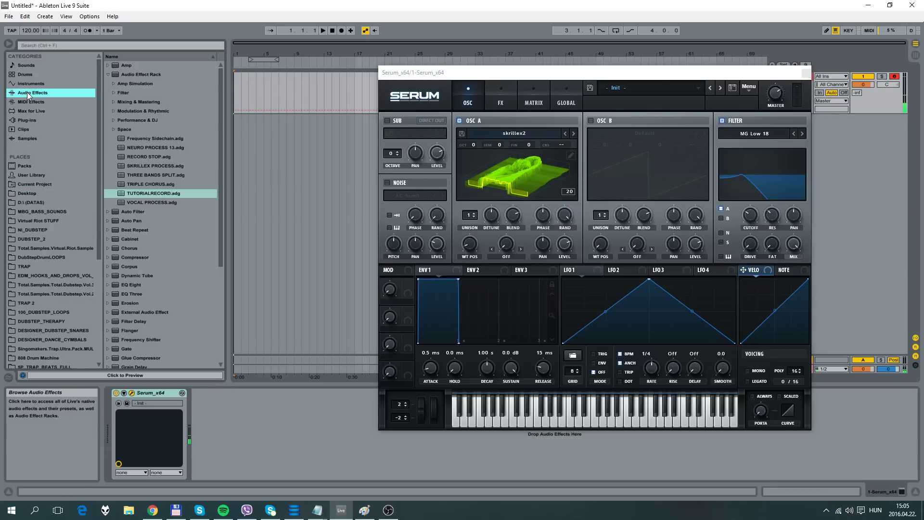
scroll(165, 298, down, 5)
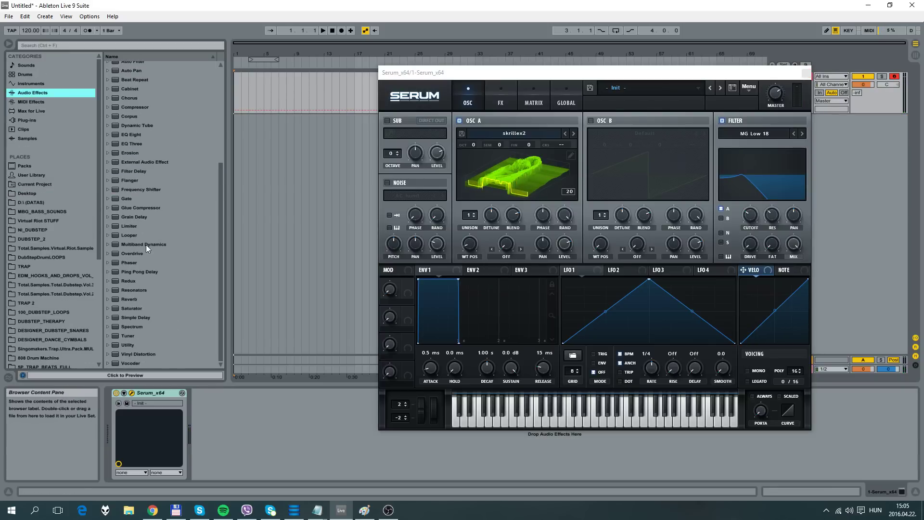
click(140, 162)
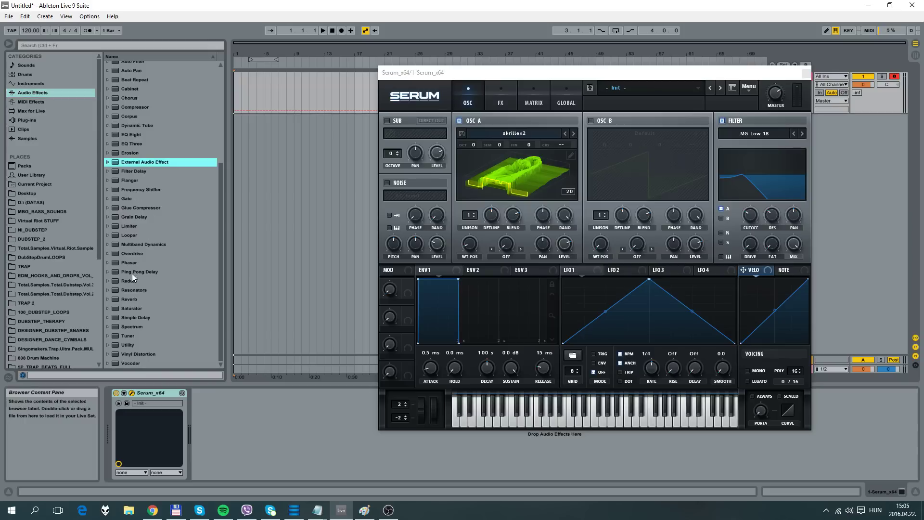
double_click(136, 247)
scroll(136, 248, down, 2)
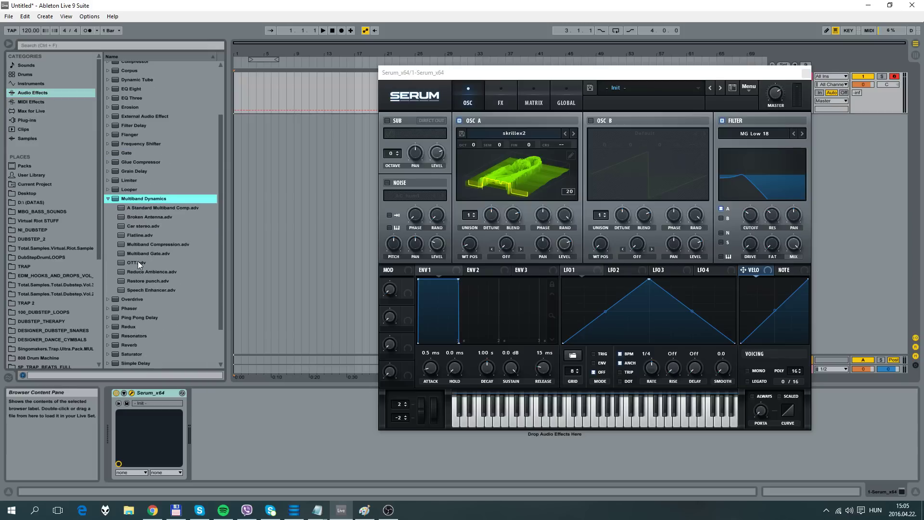
drag(138, 262, 239, 444)
Duplicate the OTT device and reposition the Serum window so that its controls and the device chain can be reached.
drag(594, 73, 679, 49)
mouse_move(411, 412)
mouse_down()
mouse_move(411, 395)
mouse_move(406, 419)
mouse_up()
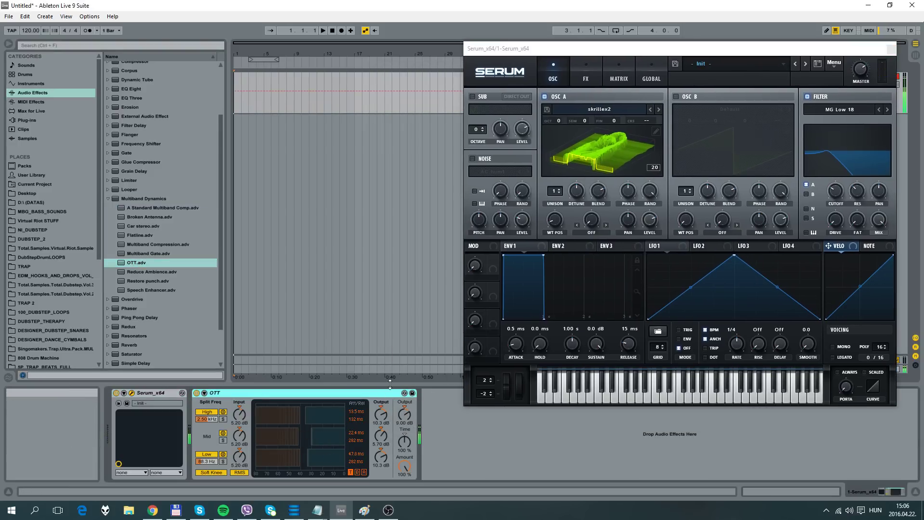
key(ctrl+d)
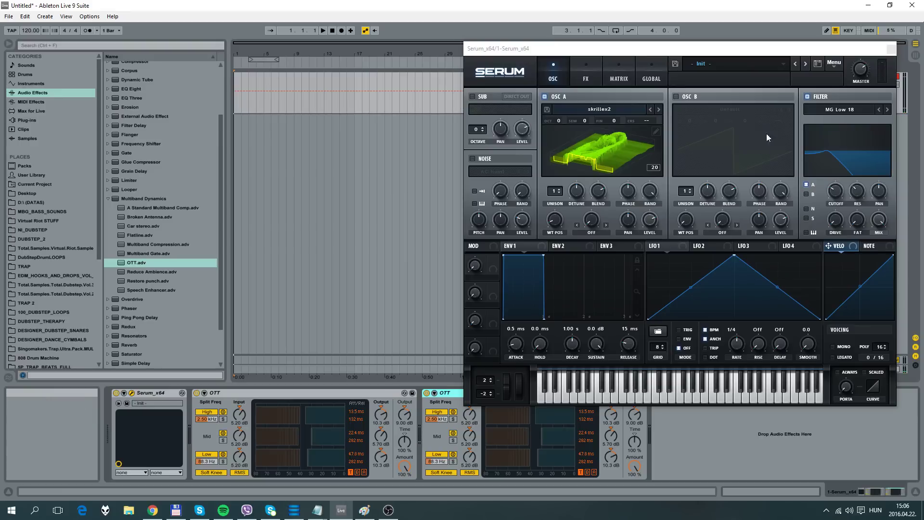
drag(722, 49, 526, 48)
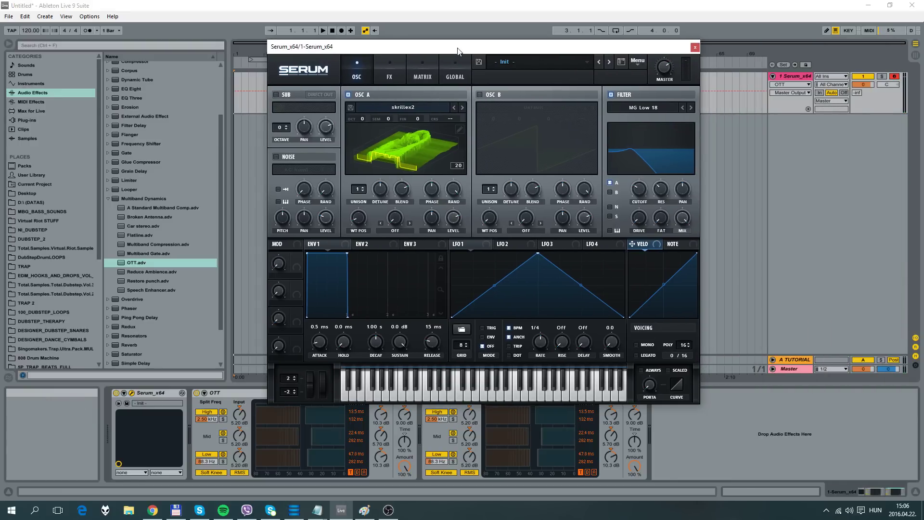
drag(457, 49, 433, 36)
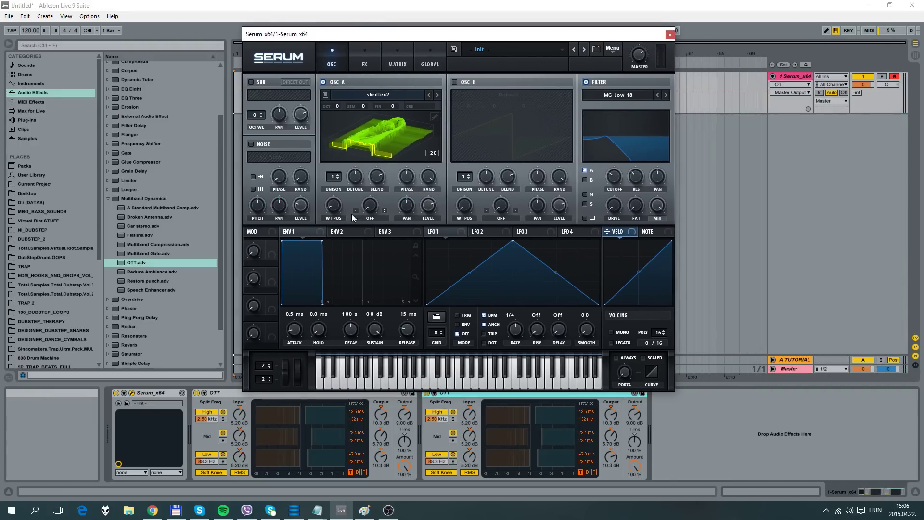
Set oscillator A's wavetable position to 123 and lower the filter's resonance.
drag(353, 217, 358, 202)
drag(636, 176, 635, 176)
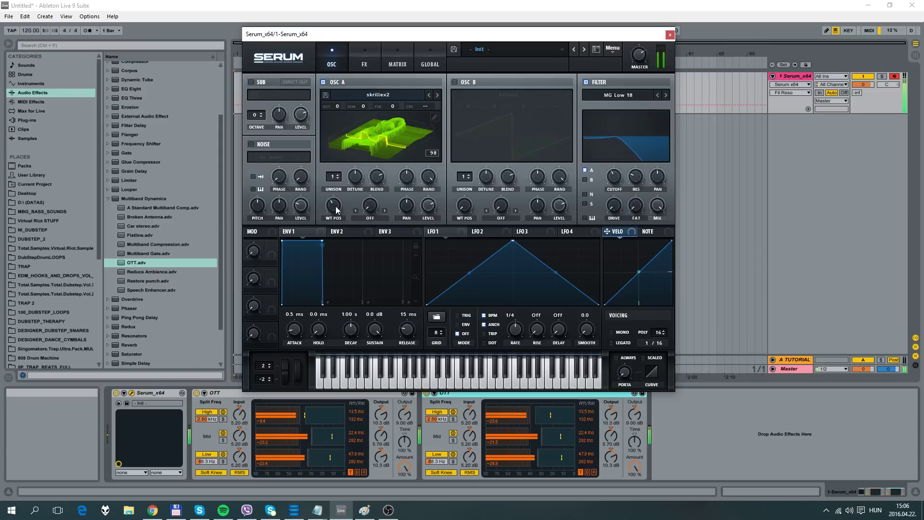
drag(340, 209, 340, 202)
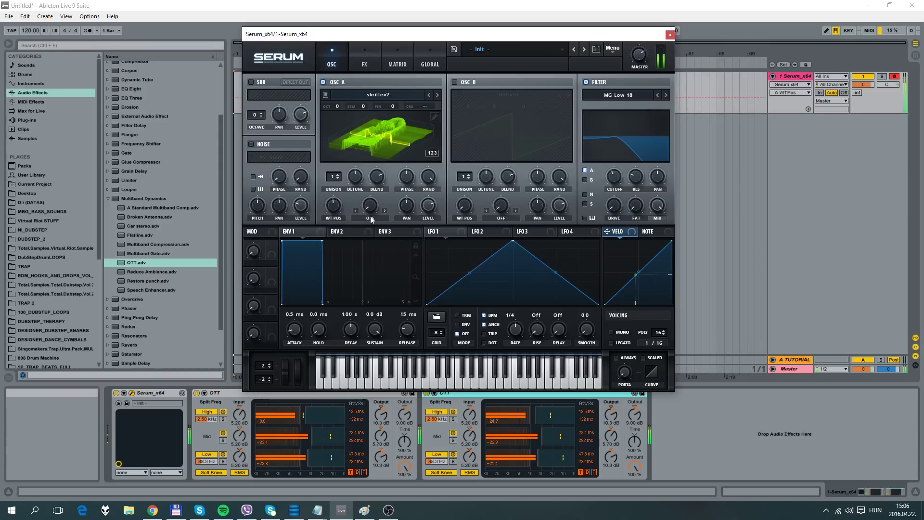
Enable oscillator B with the Default wavetable, set its octave to +4 and its level to 0%.
click(372, 219)
click(491, 96)
click(455, 83)
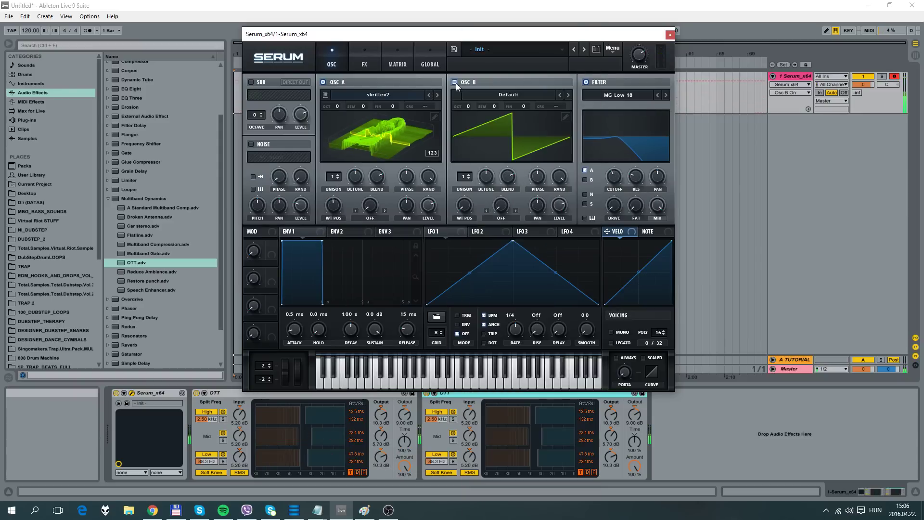
drag(478, 107, 477, 96)
click(560, 212)
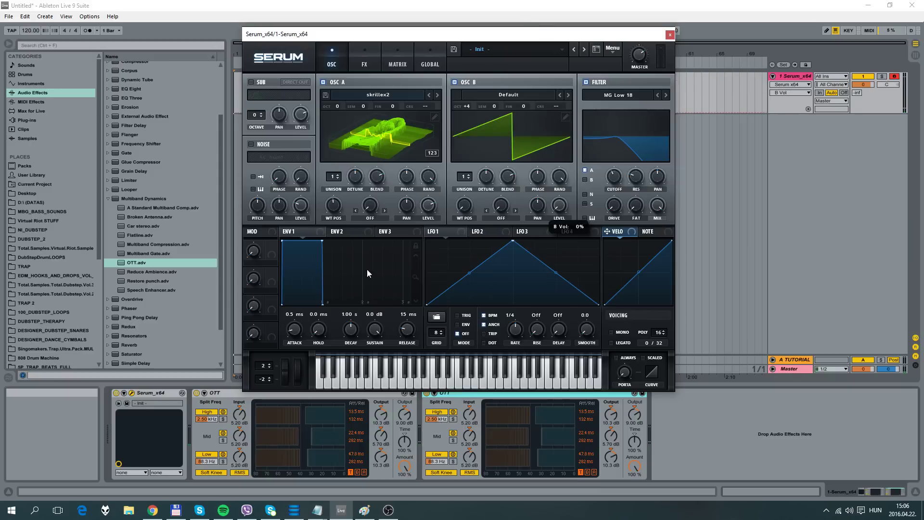
Set oscillator A's warp mode to FM (from B) and raise the warp amount.
click(370, 218)
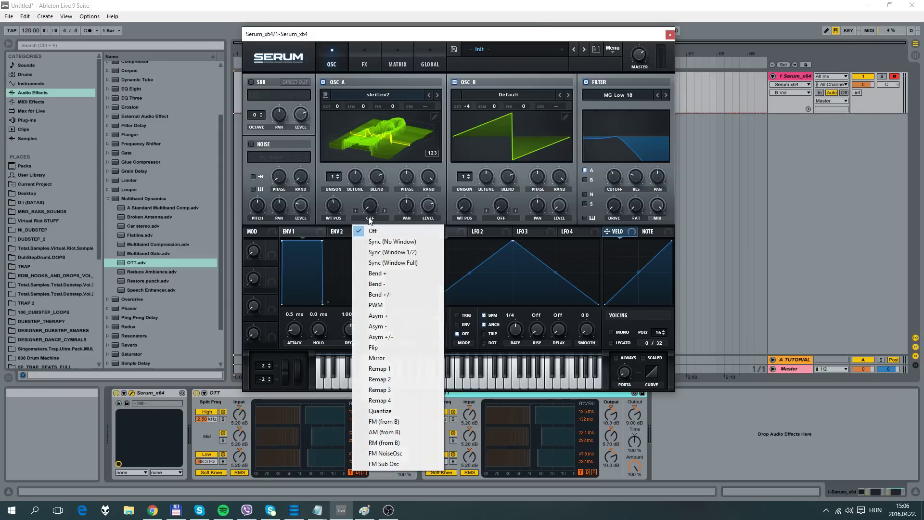
click(385, 422)
drag(370, 206, 348, 192)
Assign LFO 1 to oscillator A's wavetable position, reshape it into a rising ramp and set its mode to ENV.
drag(429, 232, 335, 207)
drag(513, 241, 610, 234)
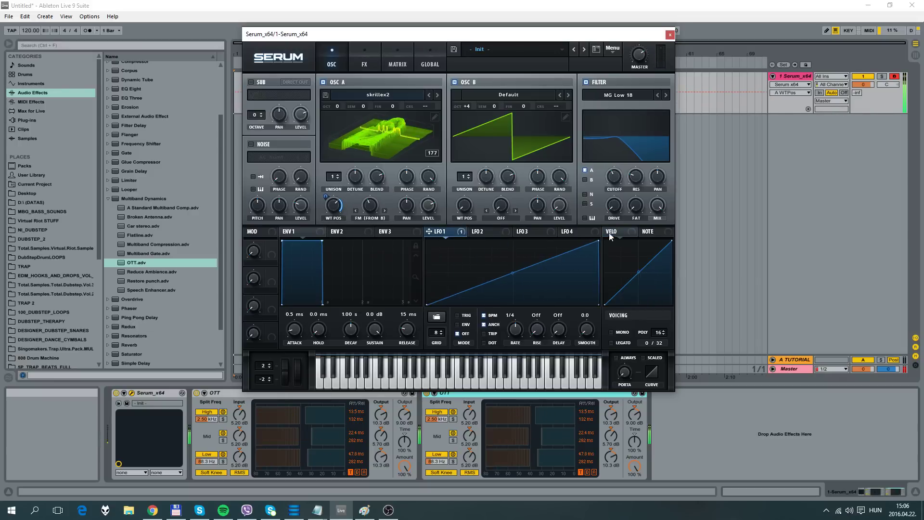
click(468, 324)
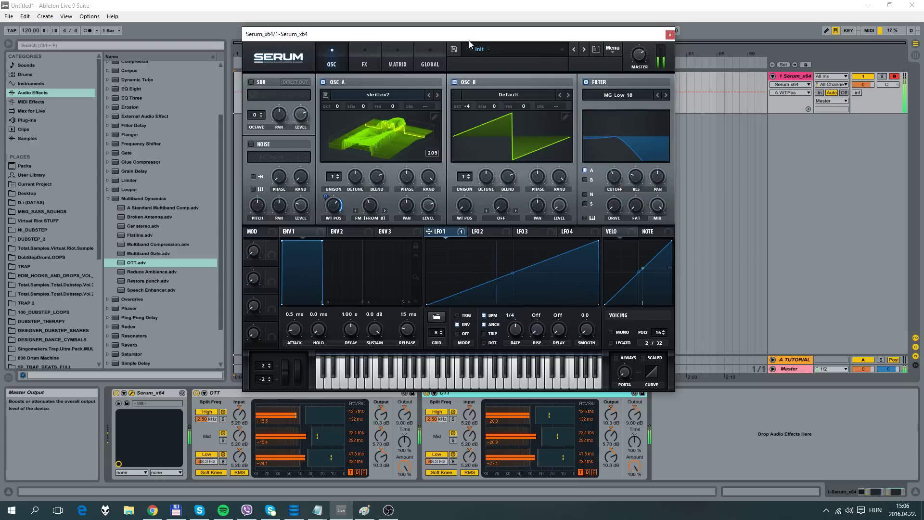
Move the Serum window clear of the device chain and raise the filter's cutoff.
drag(465, 37, 508, 15)
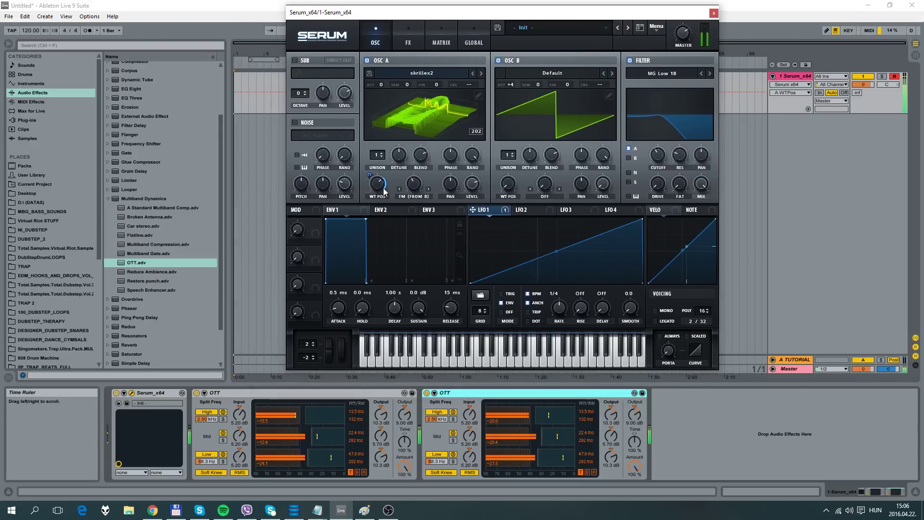
mouse_move(383, 85)
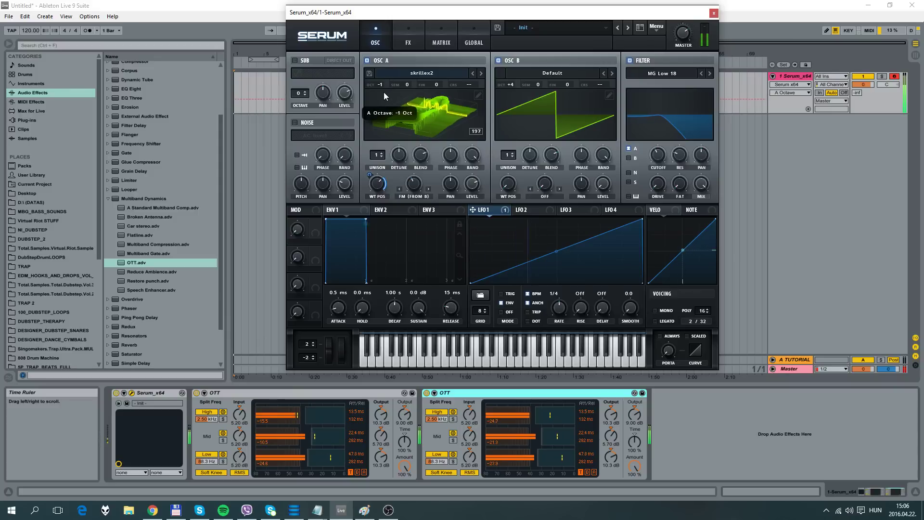
drag(659, 155, 660, 149)
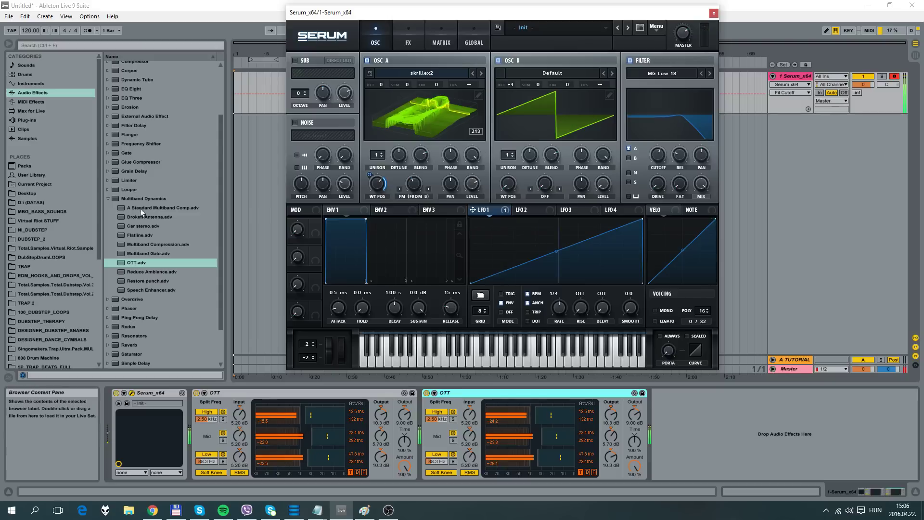
Add a Reverb after the second OTT, lower its Dry/Wet to about 26% and shorten its decay time.
scroll(149, 250, down, 3)
double_click(140, 298)
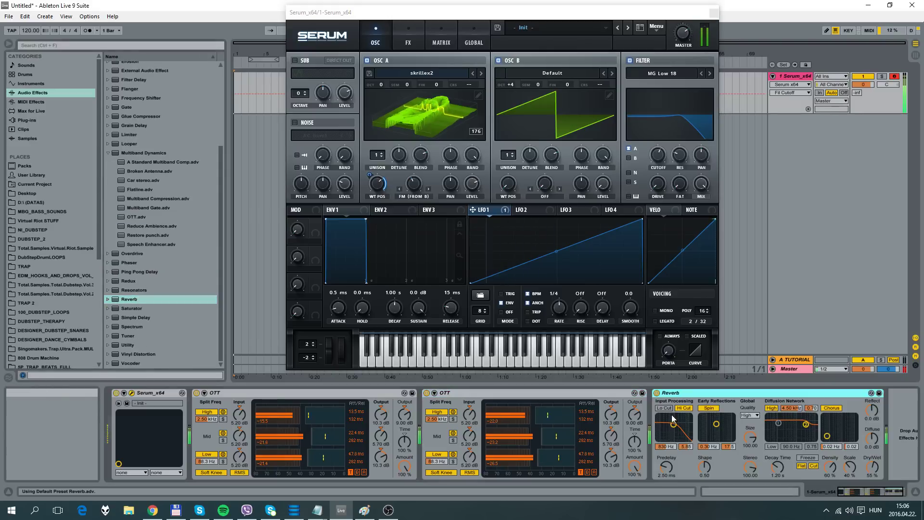
drag(868, 464, 868, 468)
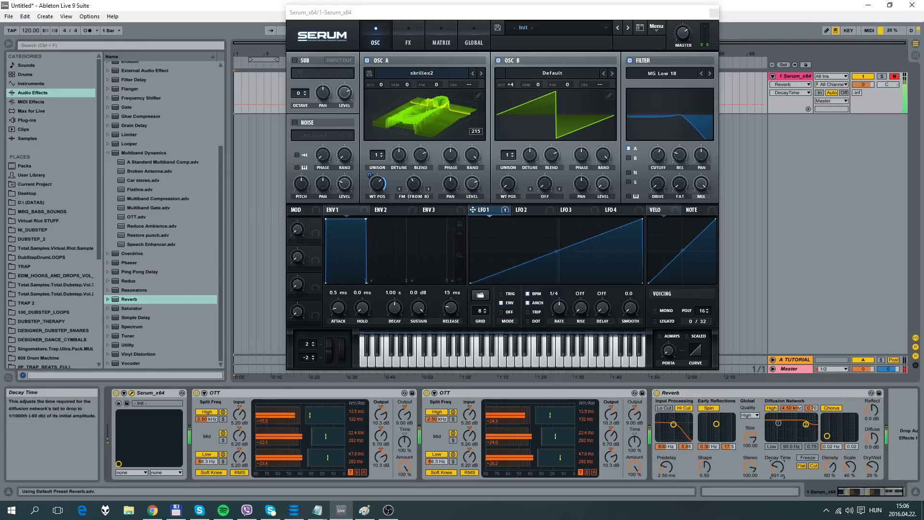
drag(777, 466, 777, 477)
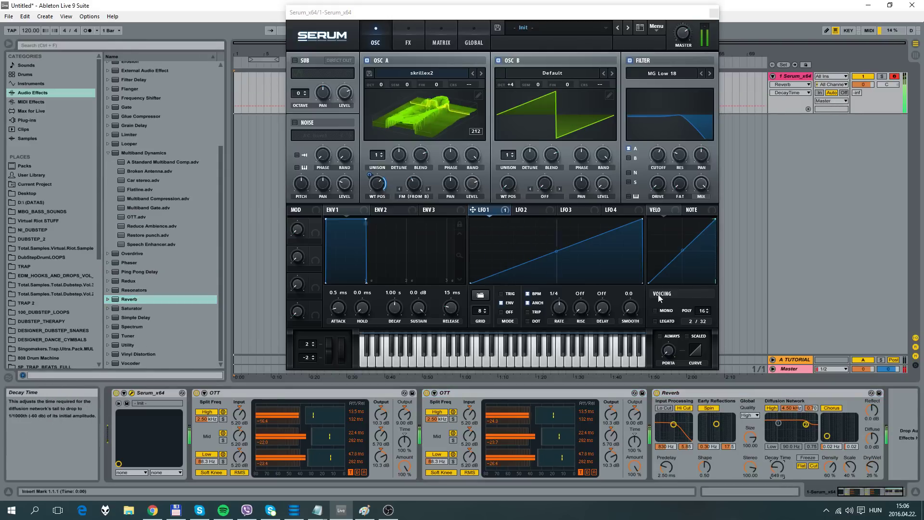
Set oscillator A's unison to 3 voices and reduce its detune and blend.
click(376, 156)
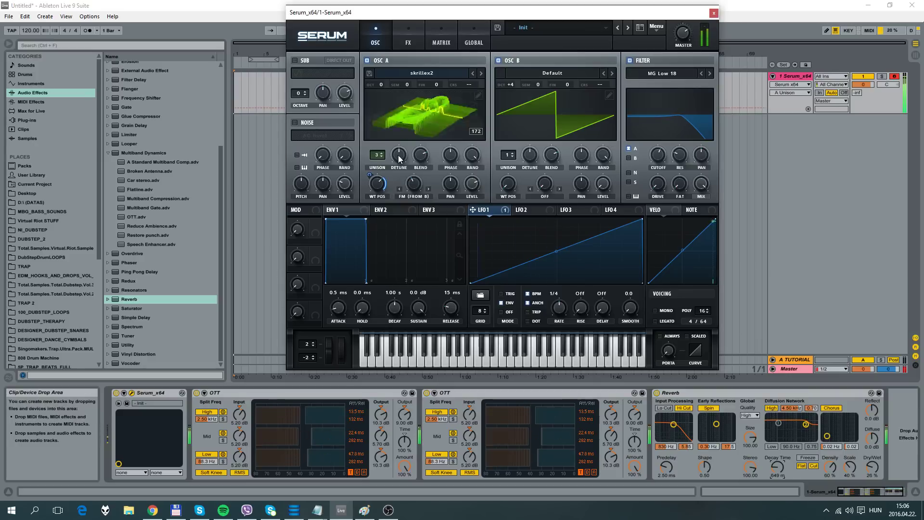
drag(397, 155, 401, 189)
drag(421, 155, 422, 182)
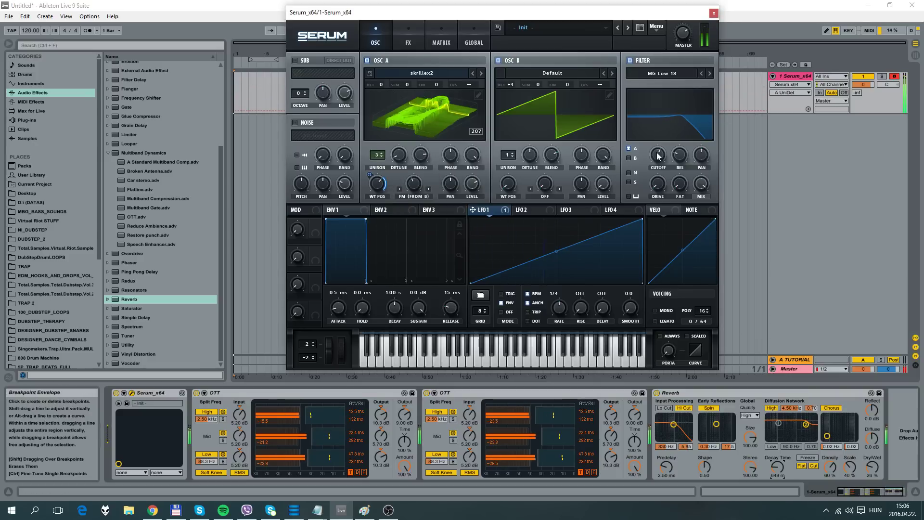
Fine-tune the filter's cutoff and the drive of the Tube distortion effect.
mouse_move(658, 155)
mouse_down()
mouse_move(661, 142)
mouse_move(663, 155)
mouse_up()
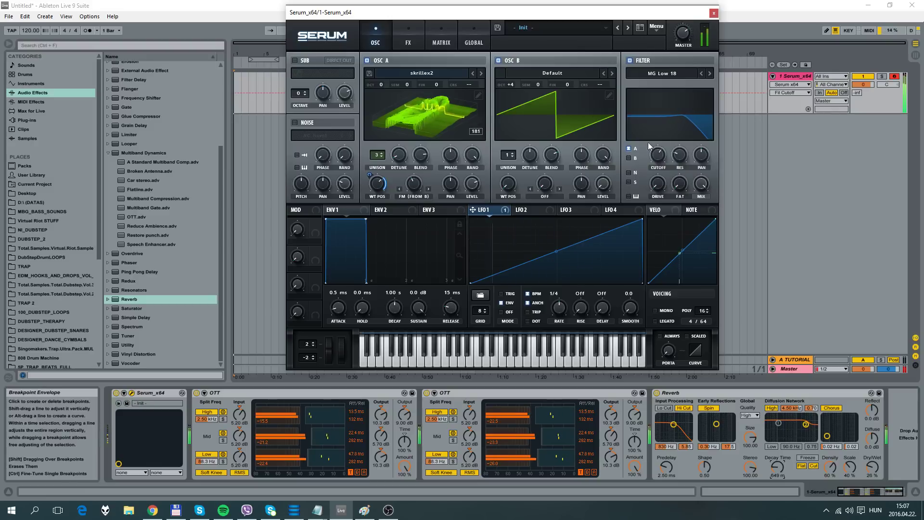
click(407, 35)
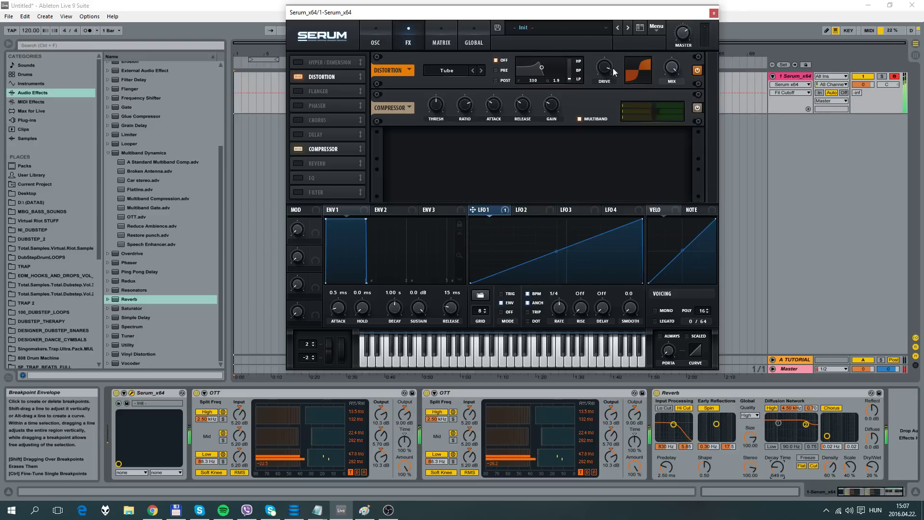
drag(613, 69, 608, 65)
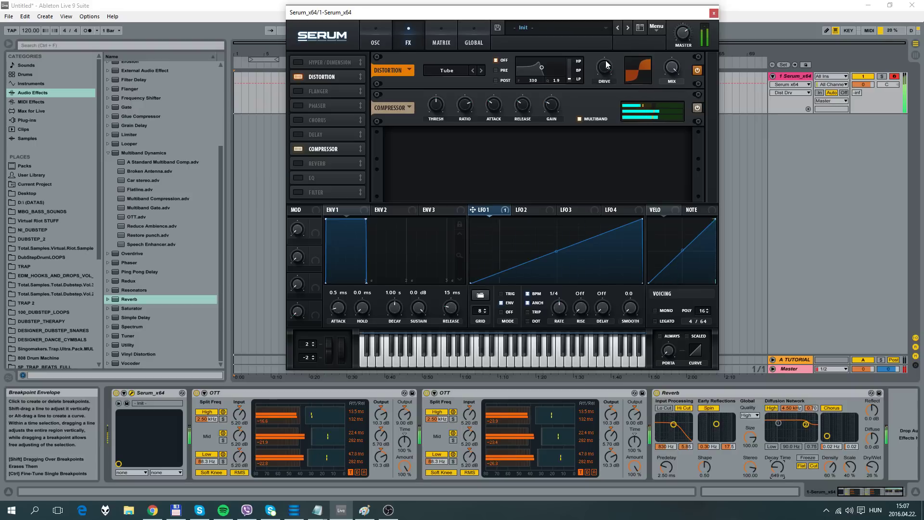
Assign LFO 1 to oscillator A's FM (from B) warp amount and adjust the modulation depth.
click(373, 41)
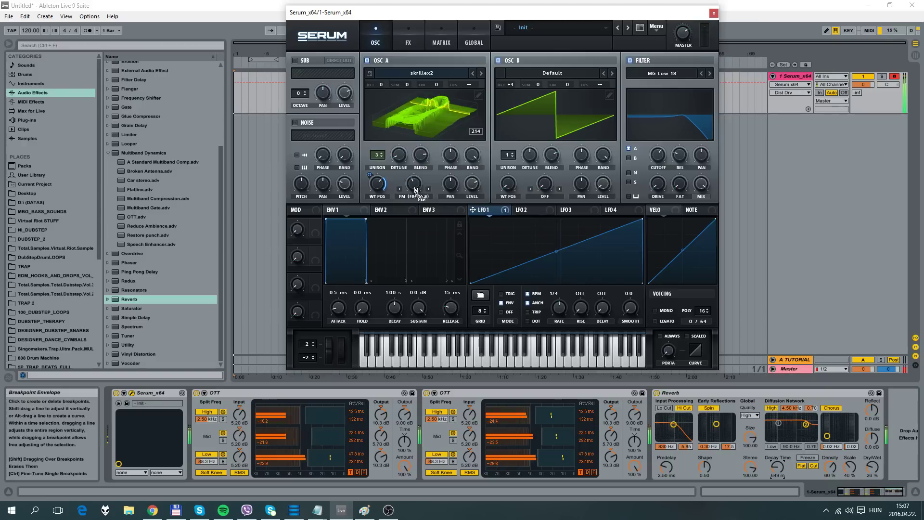
drag(416, 190, 414, 187)
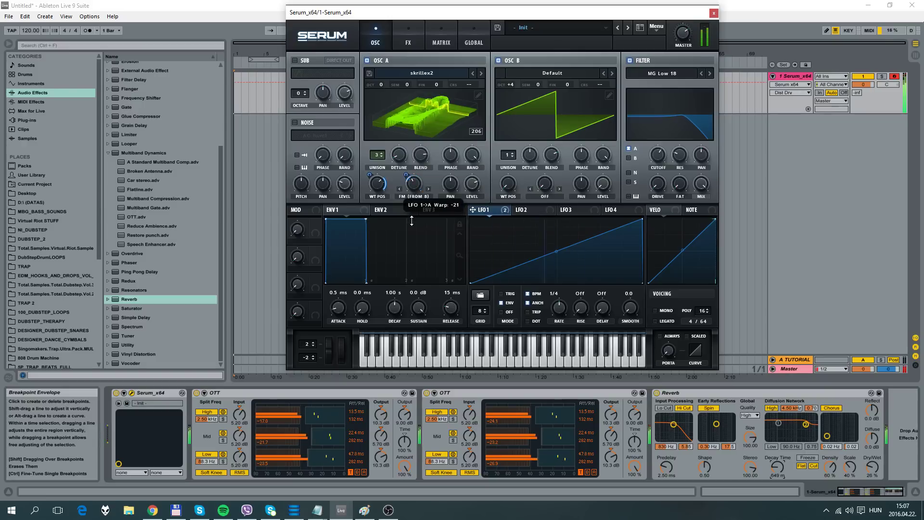
drag(412, 222, 415, 242)
drag(420, 210, 421, 207)
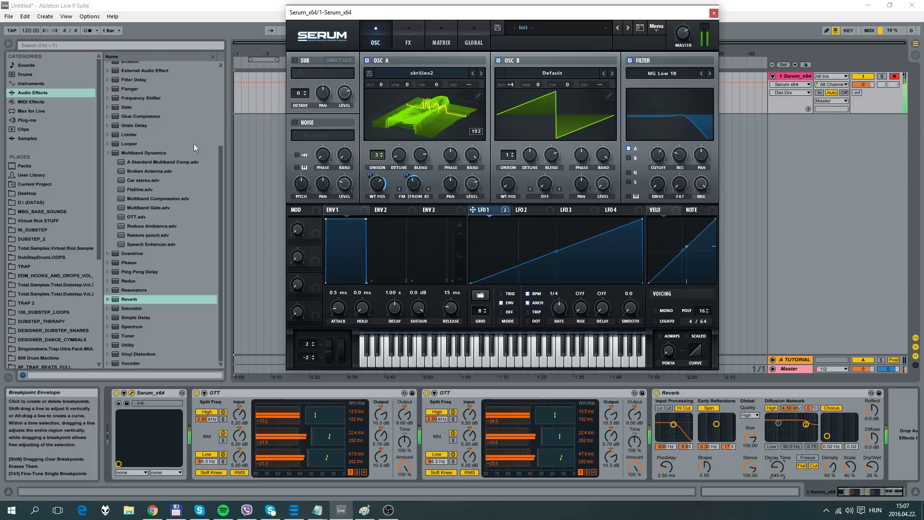
Insert an EQ Eight between the second OTT and the Reverb and change band 1 to a low-cut filter.
scroll(158, 143, up, 6)
drag(122, 154, 654, 433)
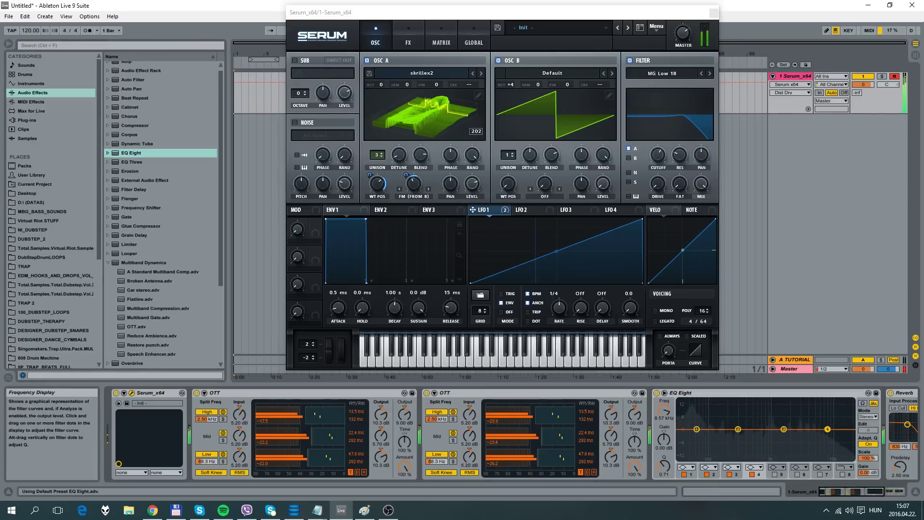
click(685, 467)
click(690, 440)
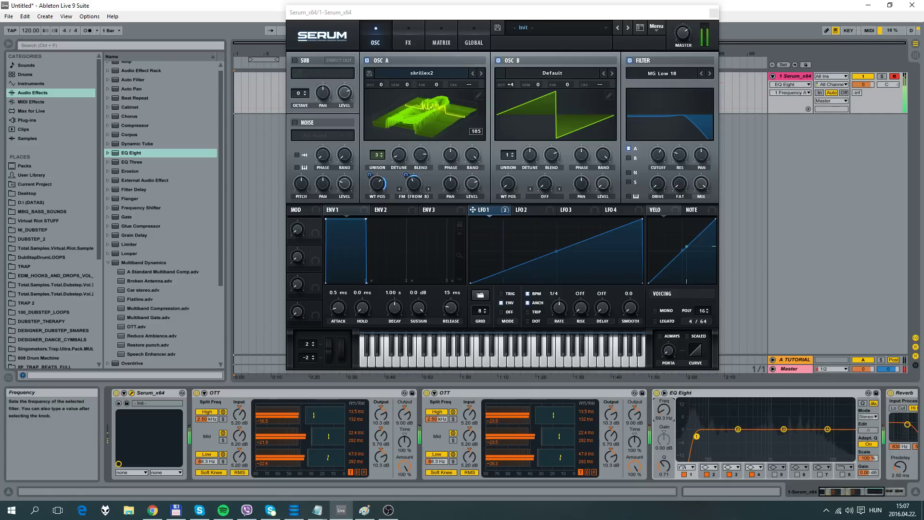
Set EQ Eight's low cut to about 300 Hz and boost band 4 by about 6.3 dB at 10.4 kHz.
drag(664, 410, 663, 392)
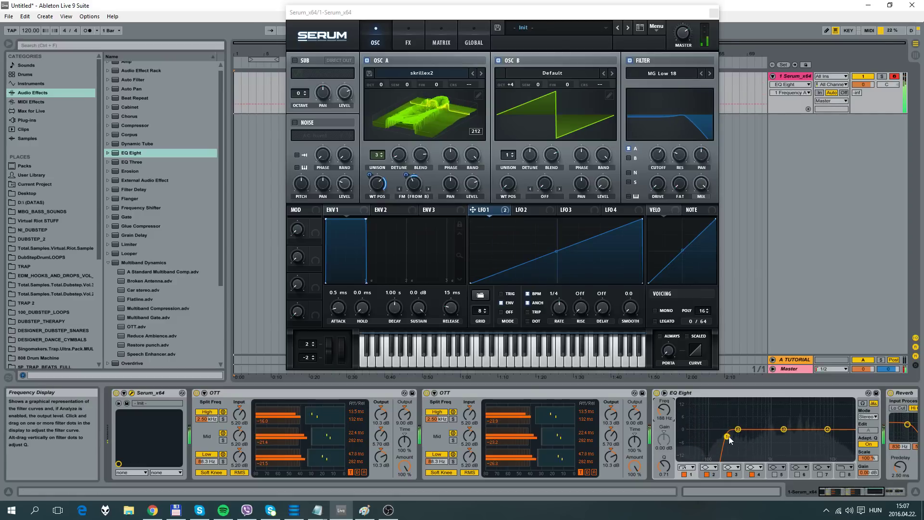
mouse_move(729, 436)
mouse_down()
mouse_move(758, 438)
mouse_move(740, 439)
mouse_up()
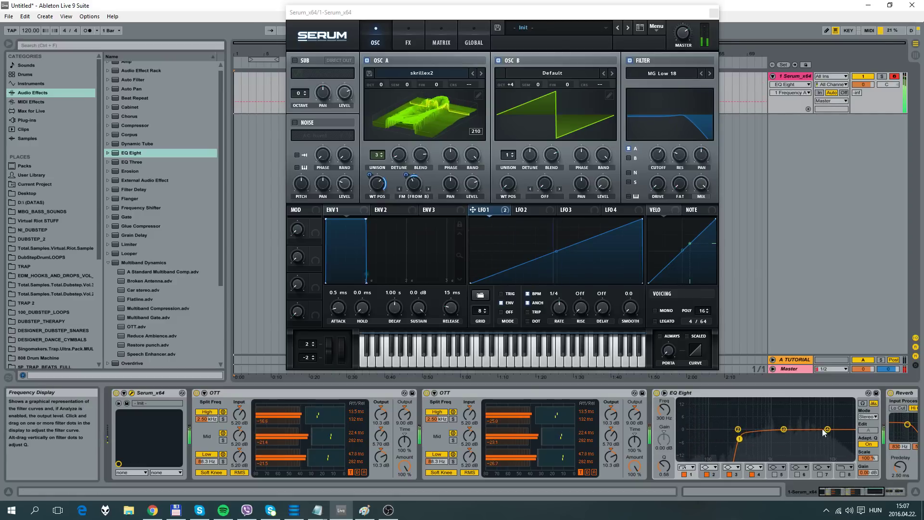
drag(823, 429, 833, 417)
Add a Limiter to the Serum track's device chain and place it between the EQ Eight and the Reverb.
scroll(172, 221, down, 2)
click(130, 190)
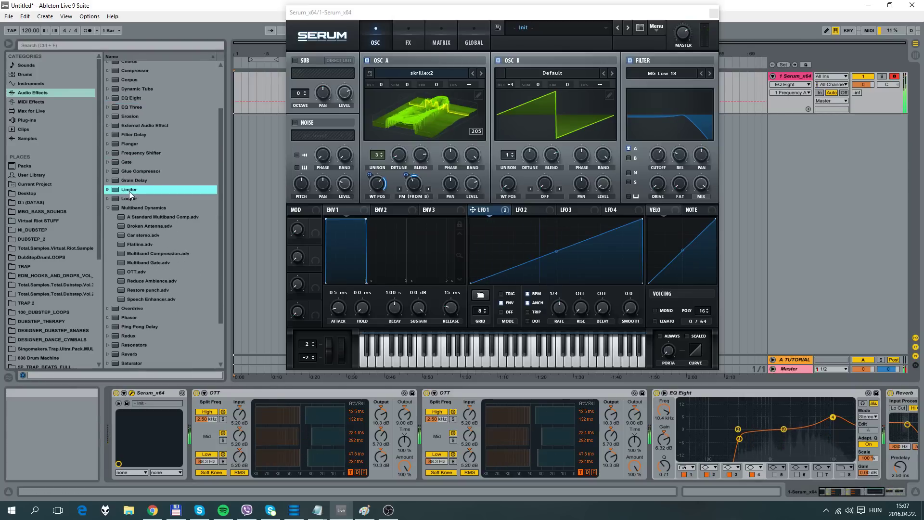
double_click(129, 192)
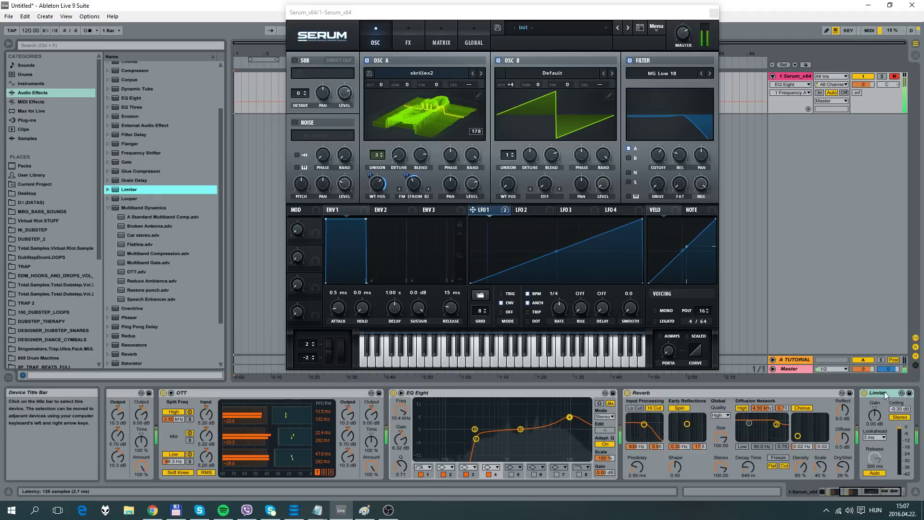
drag(885, 391, 621, 400)
click(872, 492)
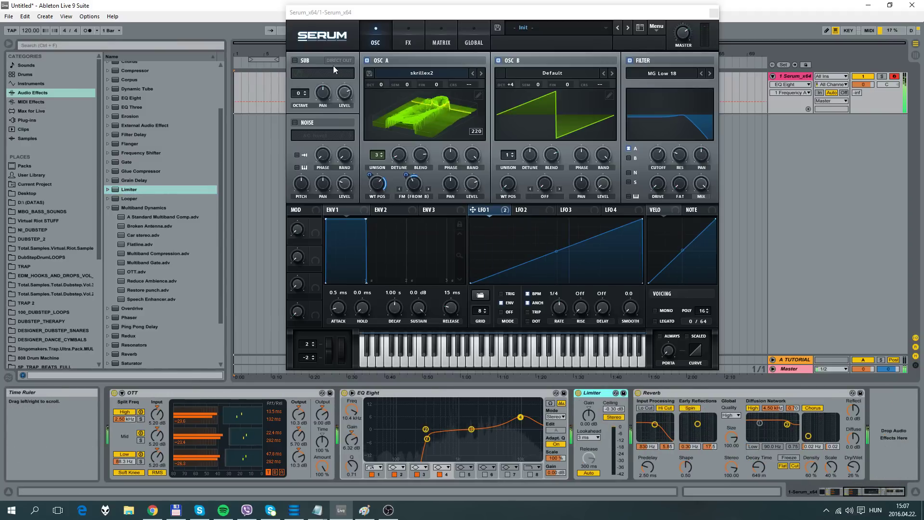
click(295, 60)
click(345, 61)
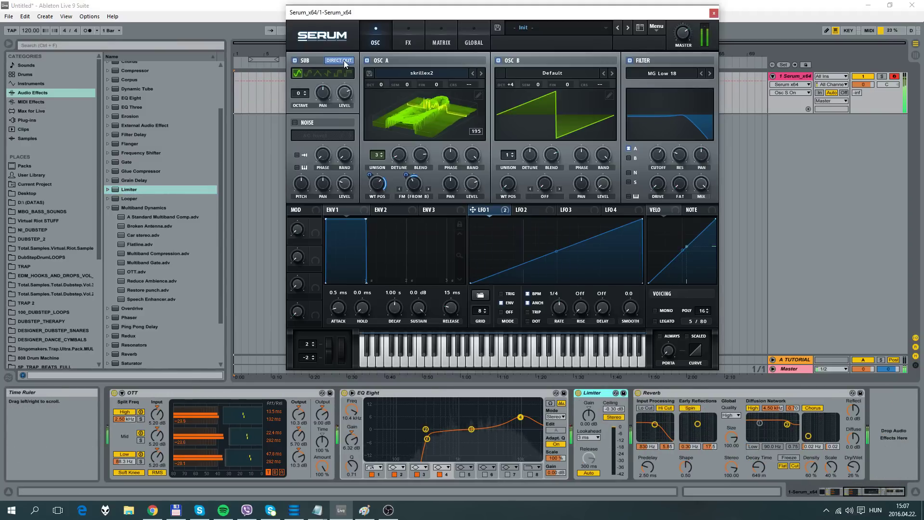
click(295, 59)
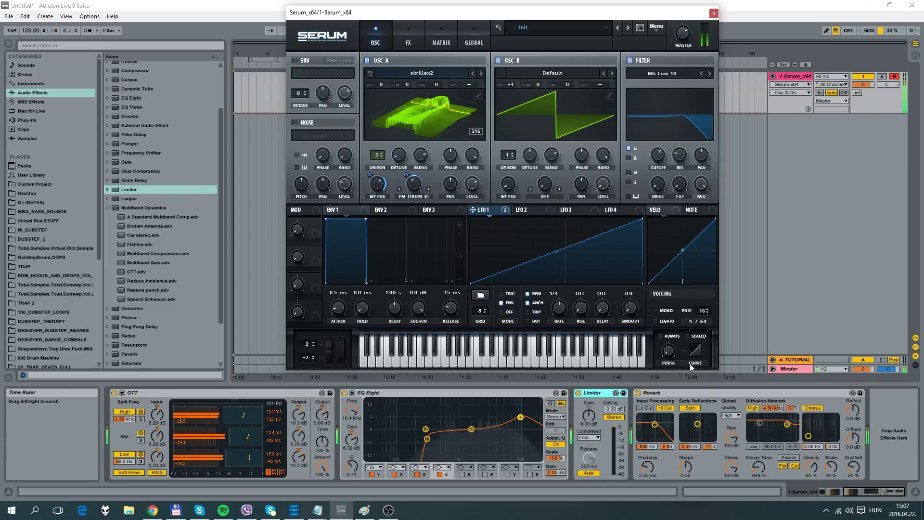
Group Serum and all its effects into an Instrument Rack and show the rack's chain list.
click(845, 493)
click(851, 491)
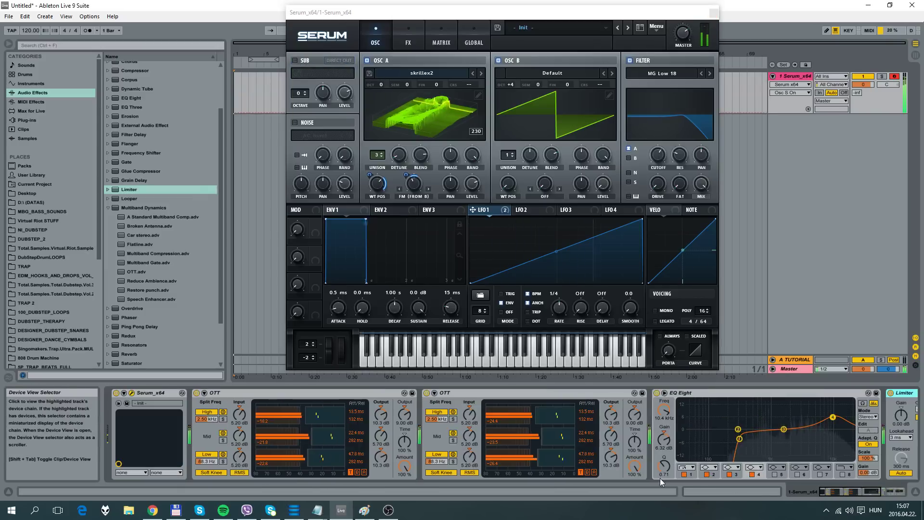
click(160, 395)
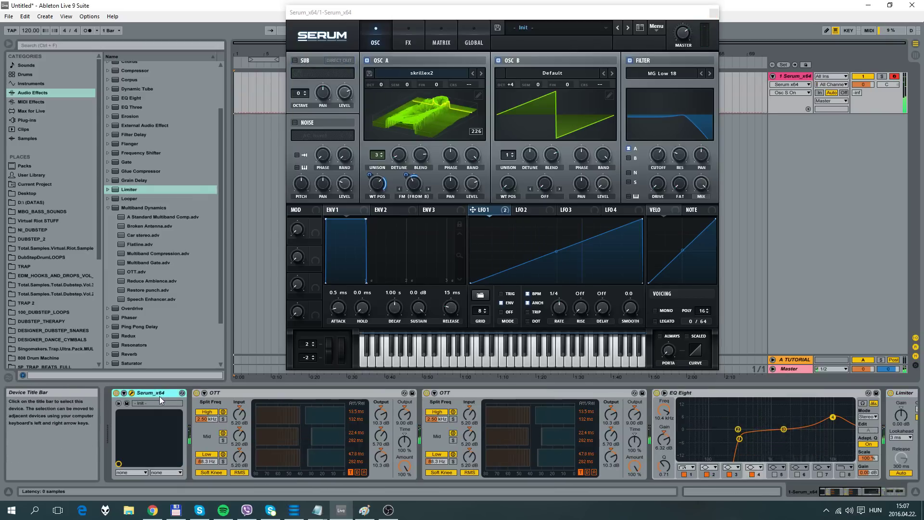
key(ctrl+a)
key(ctrl+g)
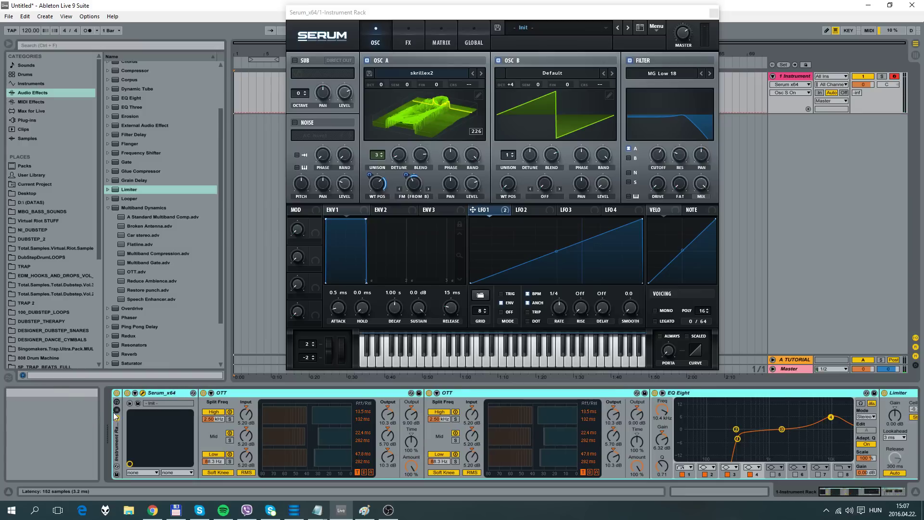
click(117, 410)
Search the instruments for "beau" and add the Sampler preset beauty_sub.adv as a second chain in the Instrument Rack.
scroll(144, 183, up, 3)
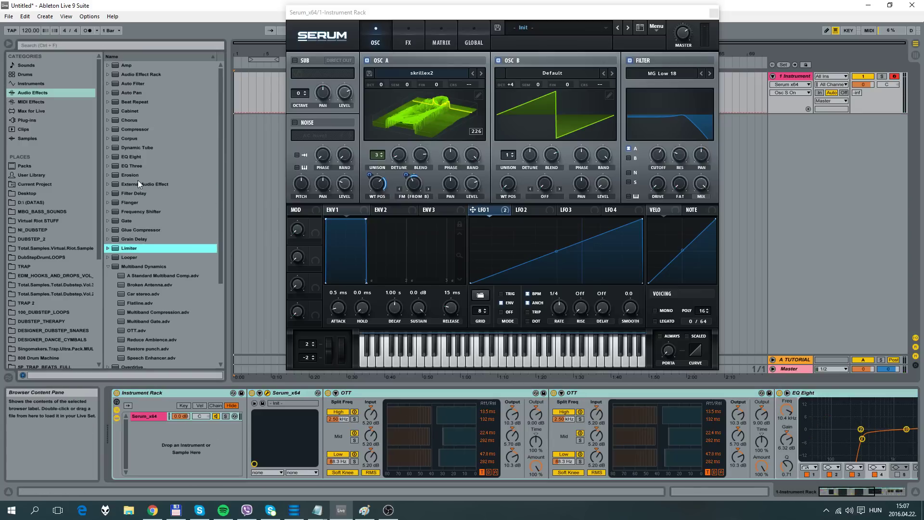
click(34, 82)
click(47, 45)
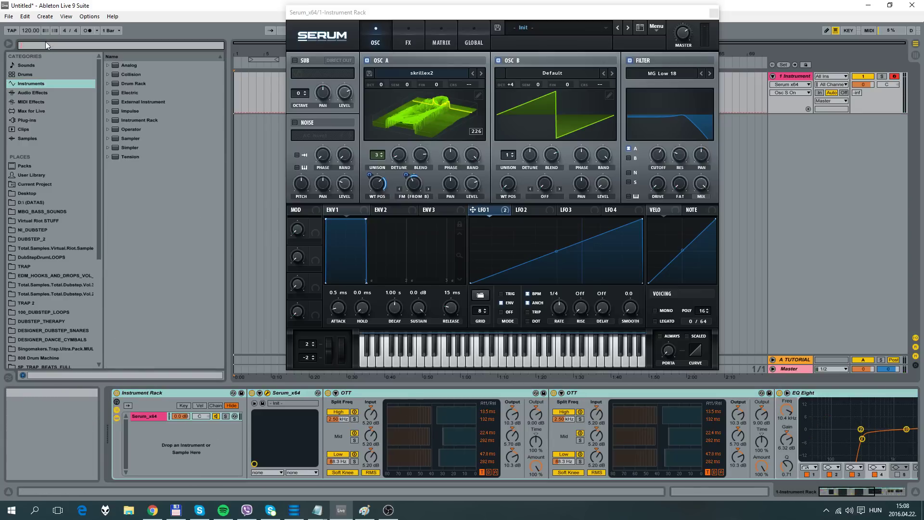
text(bea)
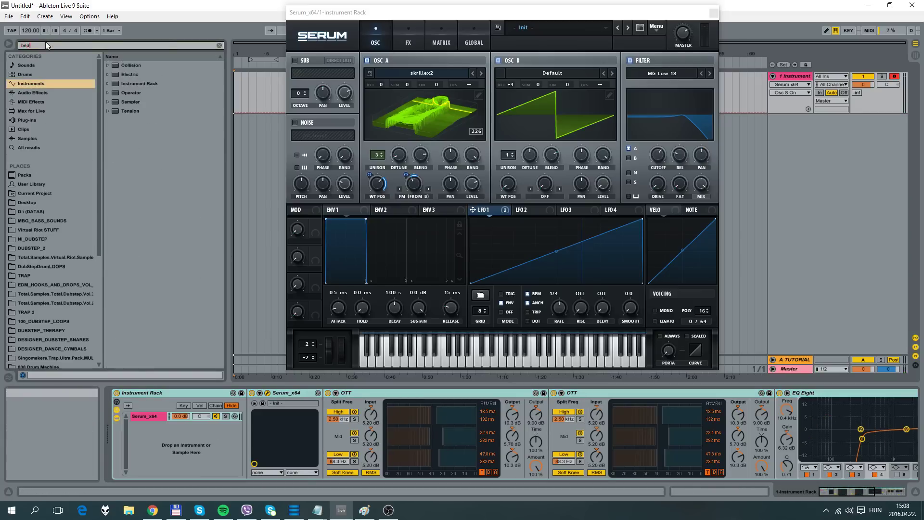
text(u)
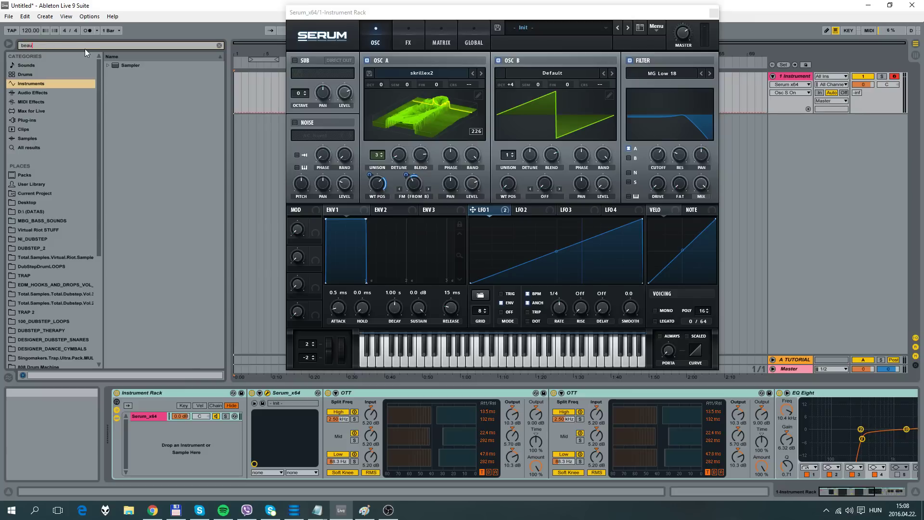
click(108, 66)
click(141, 76)
drag(140, 76, 159, 425)
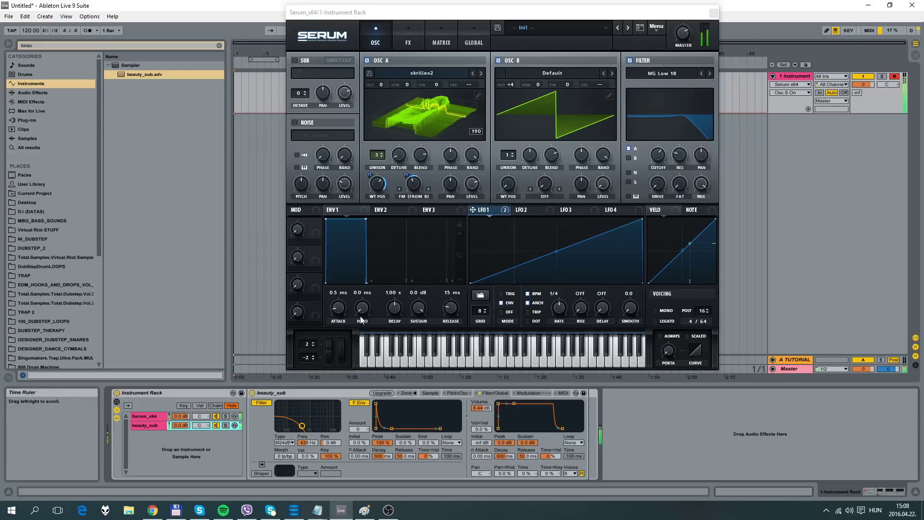
Raise the beauty_sub filter's cutoff to about 3.91 kHz and lower its chain volume to about -7.4 dB.
drag(302, 426, 322, 429)
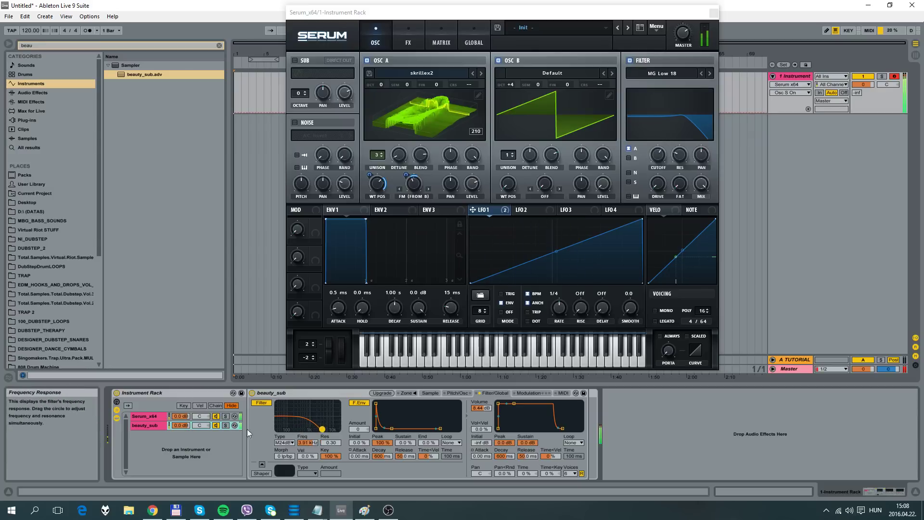
drag(181, 425, 181, 435)
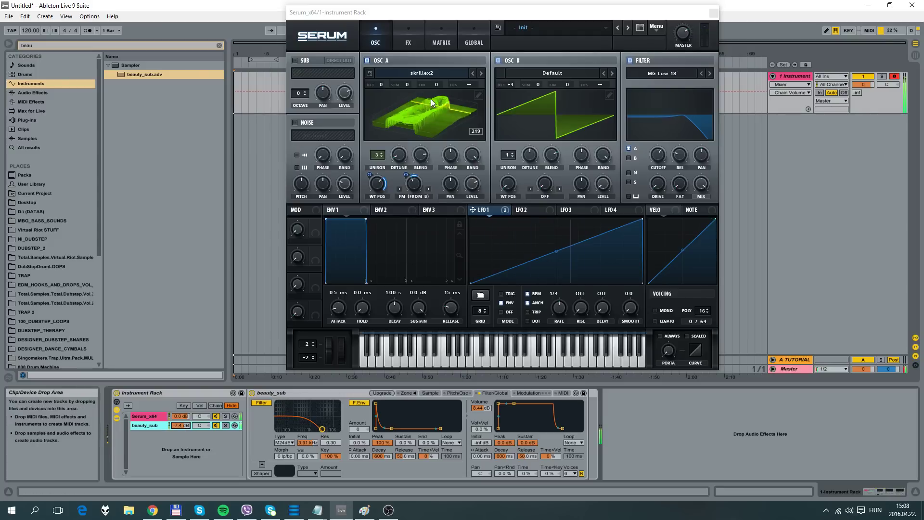
Set Serum's Env 2 attack to 590 ms, assign Env 2 to oscillator A's coarse pitch and review the routing in the modulation matrix.
click(404, 210)
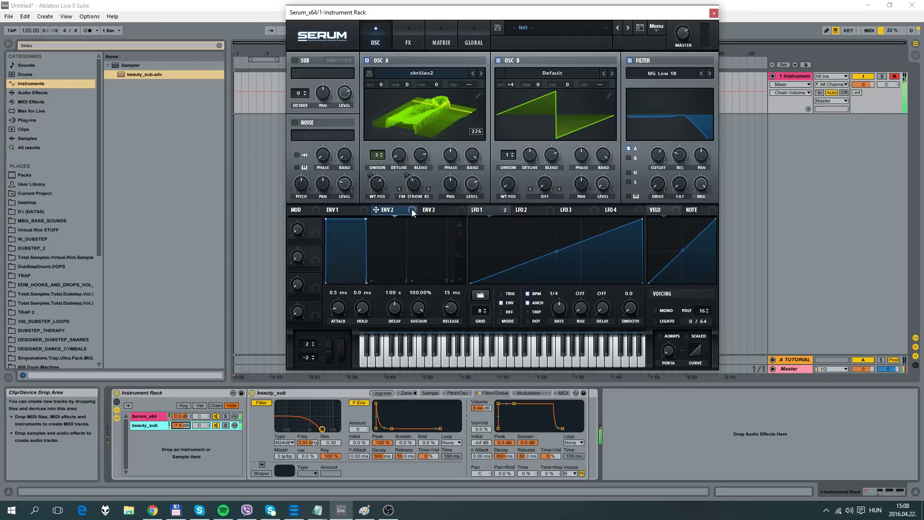
drag(328, 220, 349, 220)
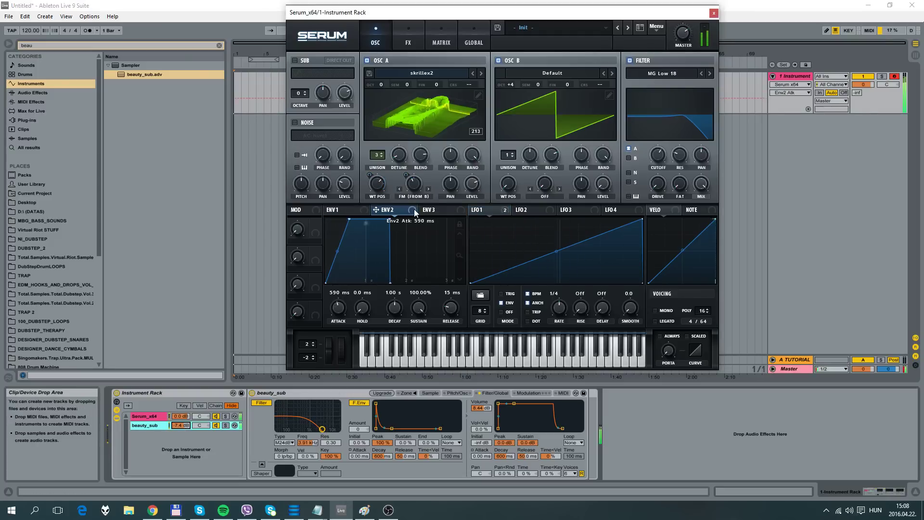
click(409, 33)
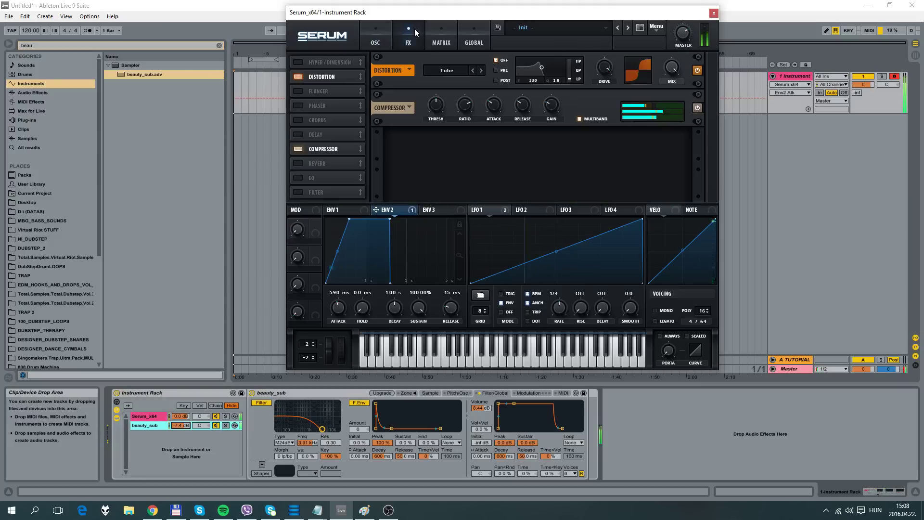
click(435, 32)
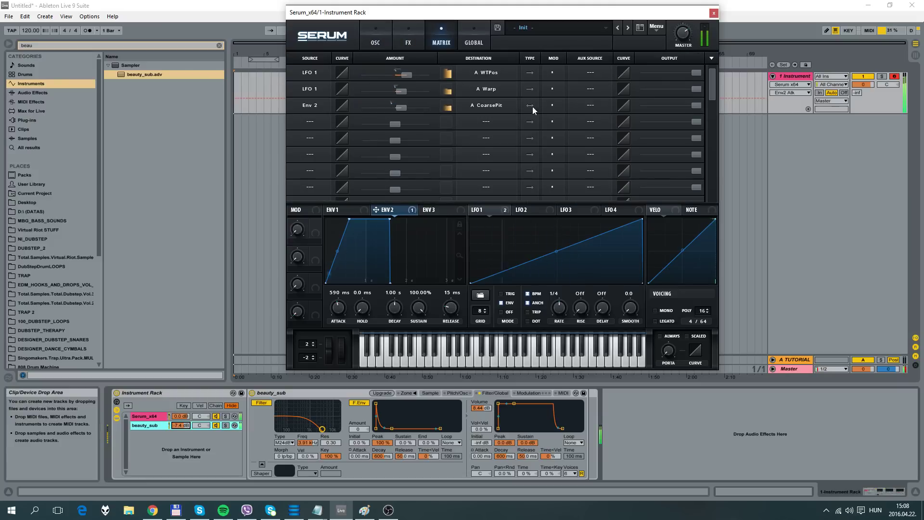
click(376, 36)
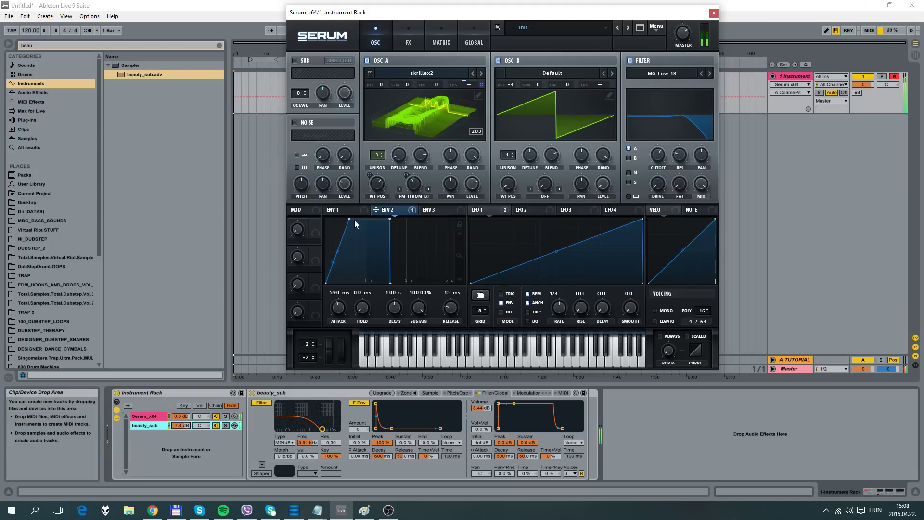
Shorten Env 2's attack to 159 ms and remove the Env 2 modulator from oscillator A's coarse pitch.
drag(350, 219, 328, 219)
drag(481, 94, 490, 37)
right_click(482, 82)
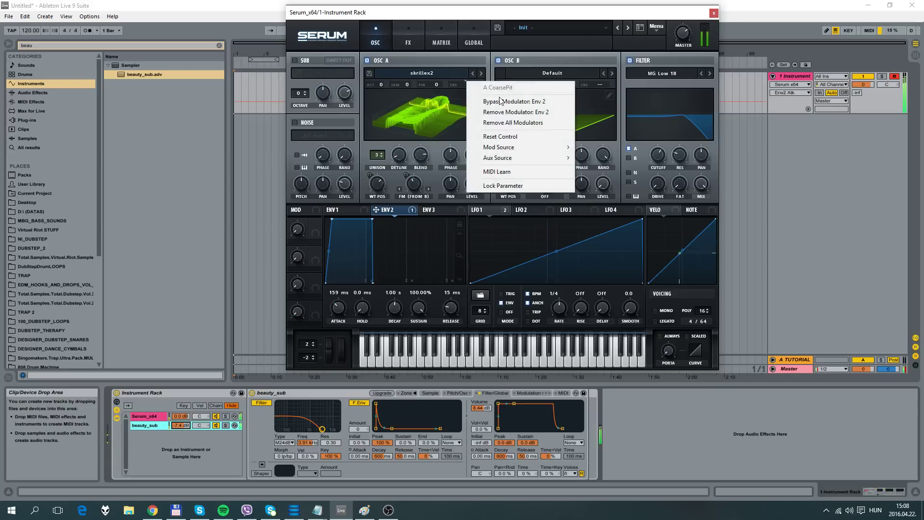
click(516, 121)
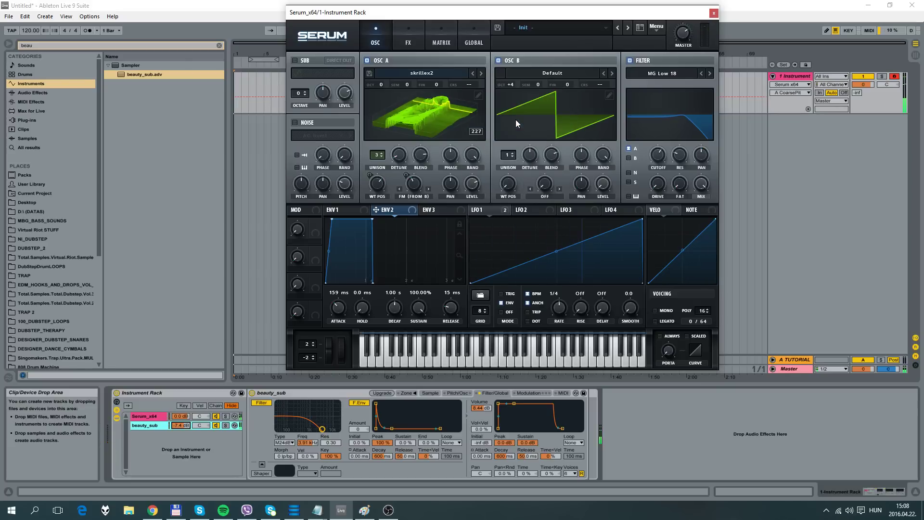
drag(504, 19, 524, 15)
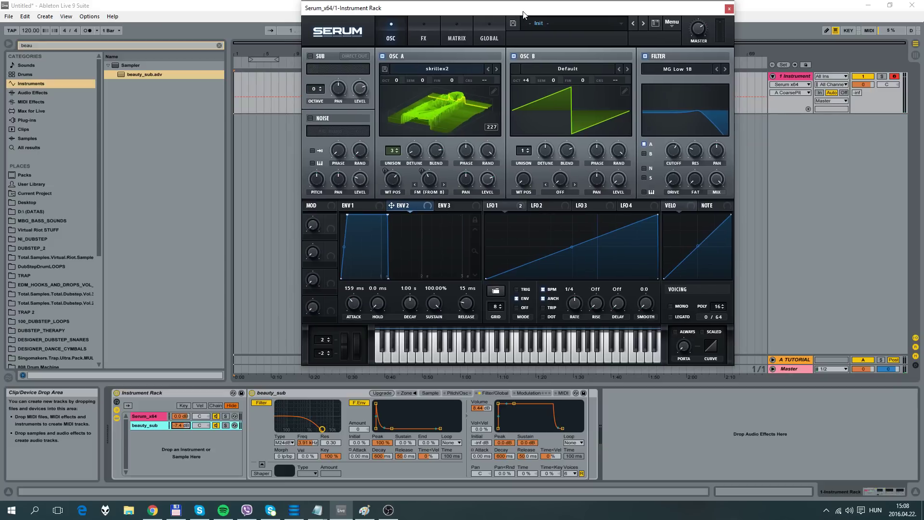